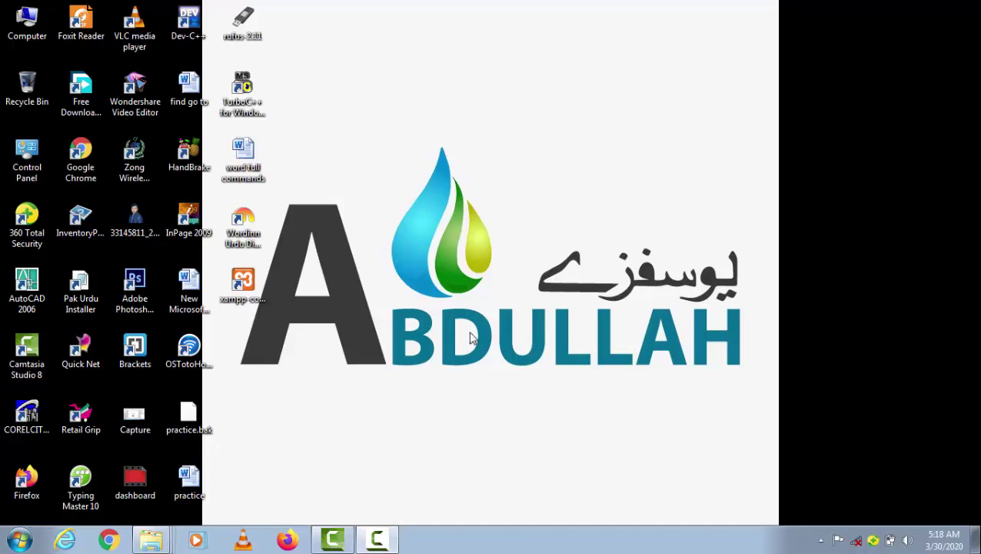
- Dismiss the desktop context menu and open the 'practice' document from its desktop icon
right_click(499, 86)
mouse_move(592, 229)
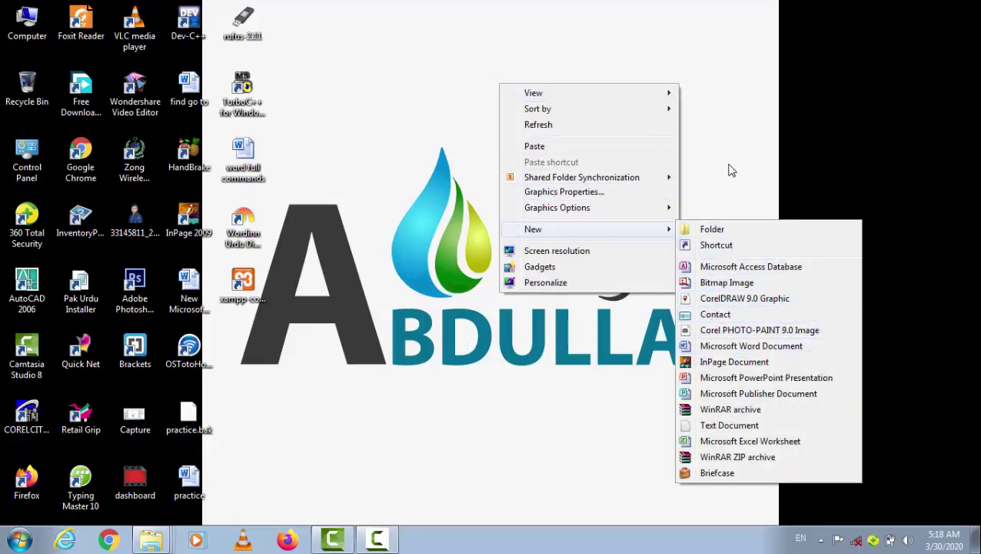
click(730, 169)
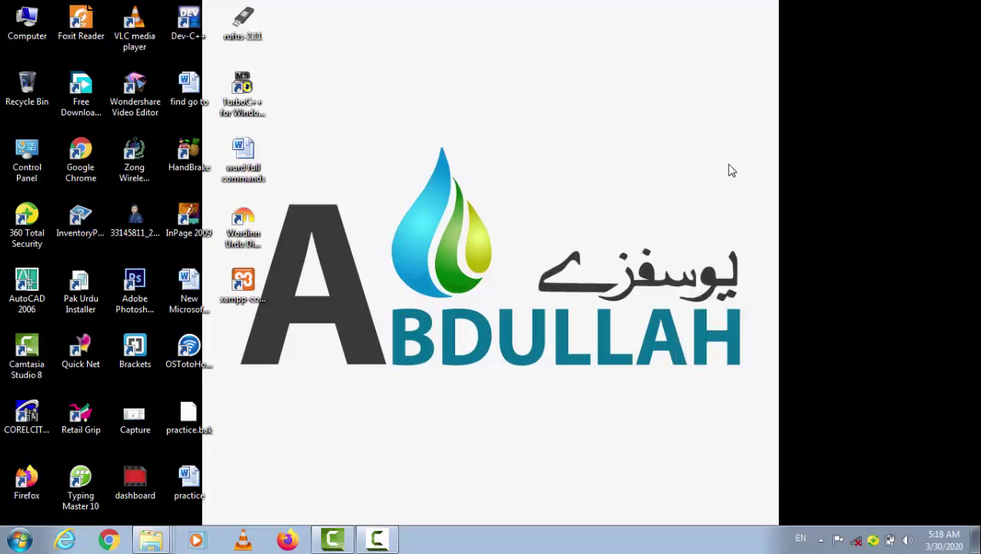
double_click(187, 480)
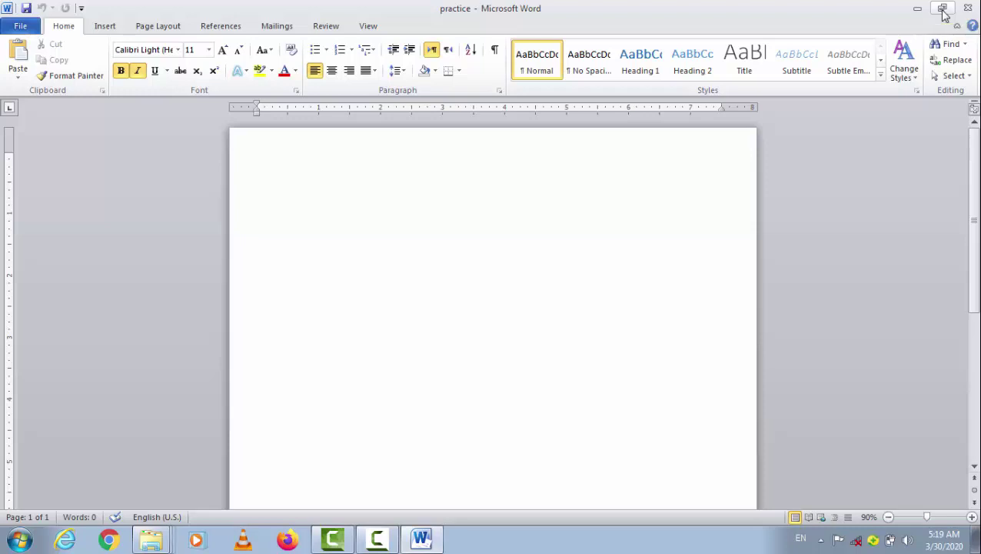
click(942, 9)
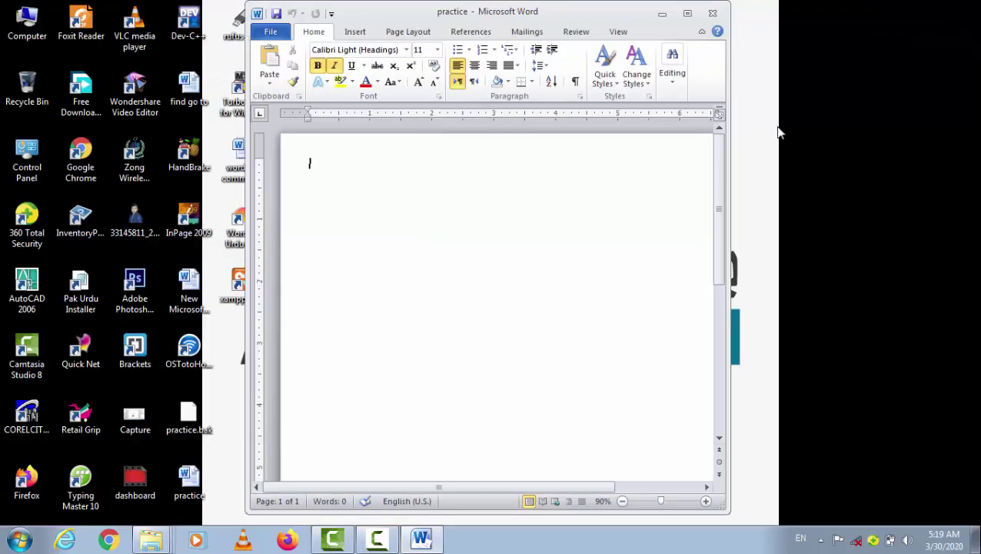
drag(730, 177, 977, 180)
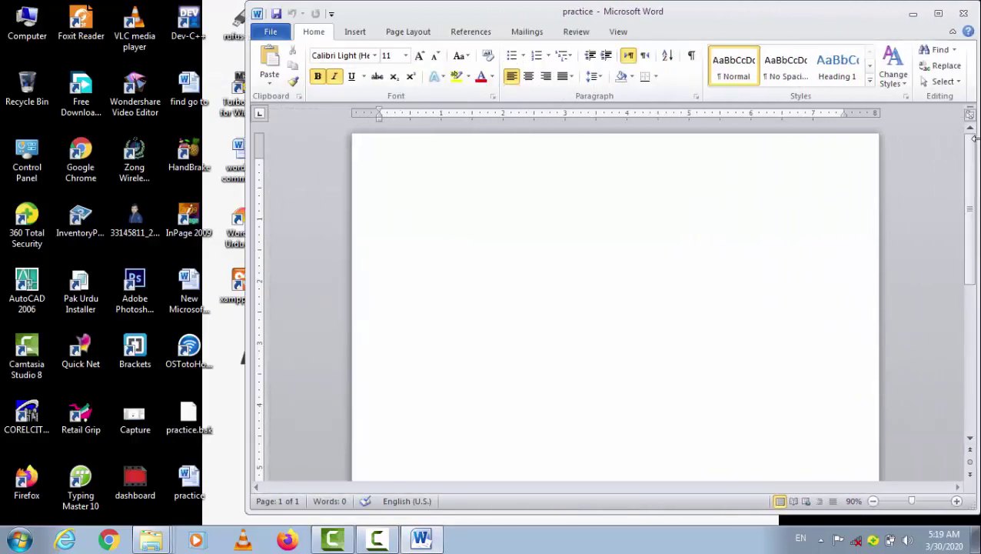
click(938, 14)
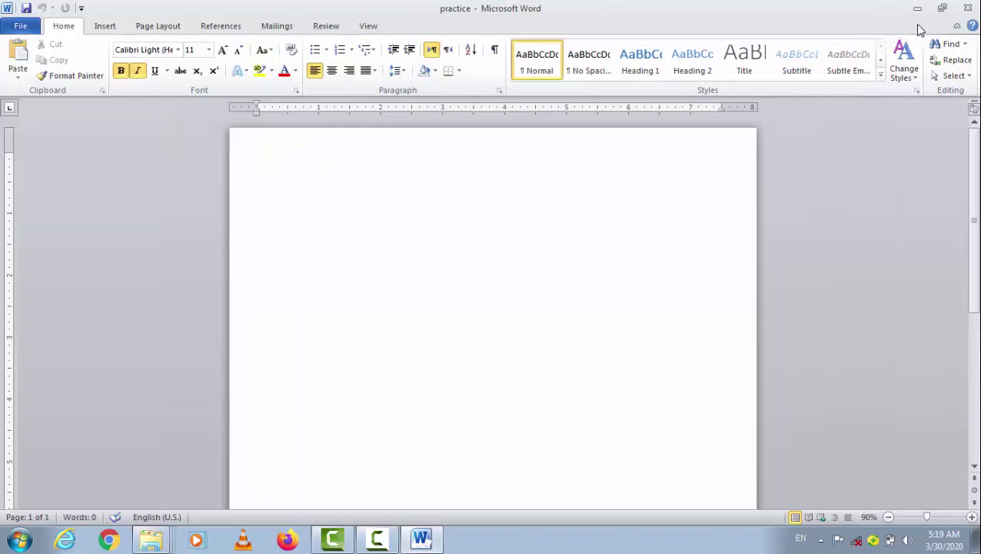
click(917, 13)
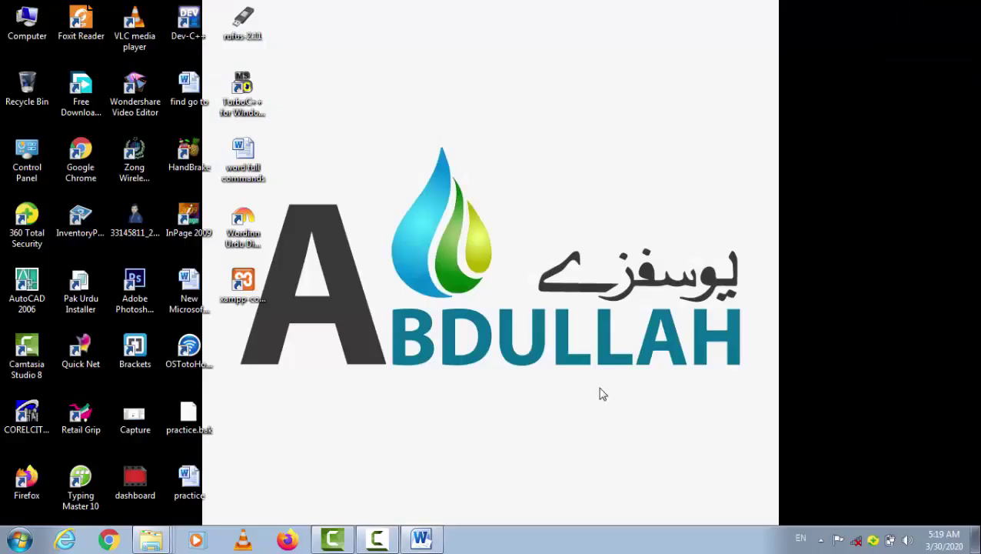
click(422, 538)
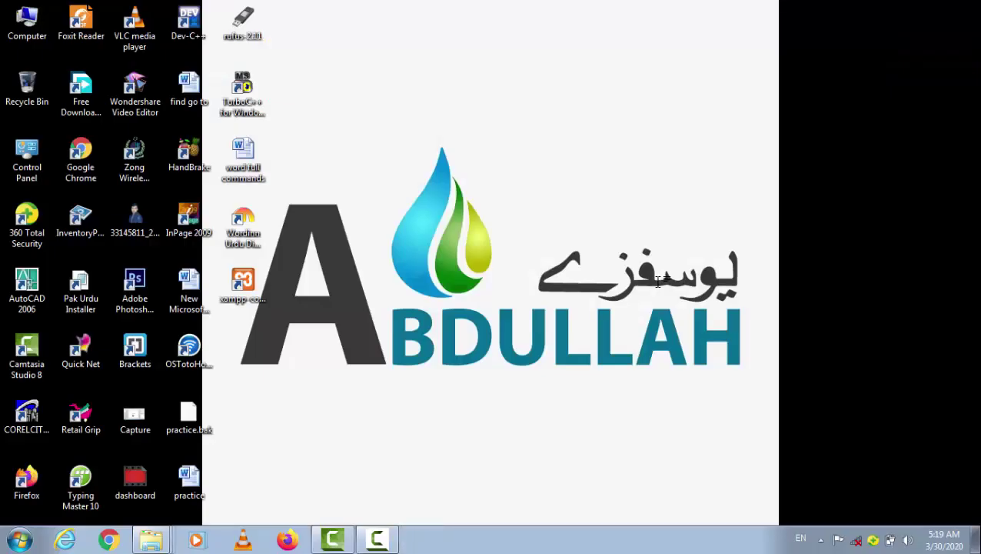
double_click(192, 487)
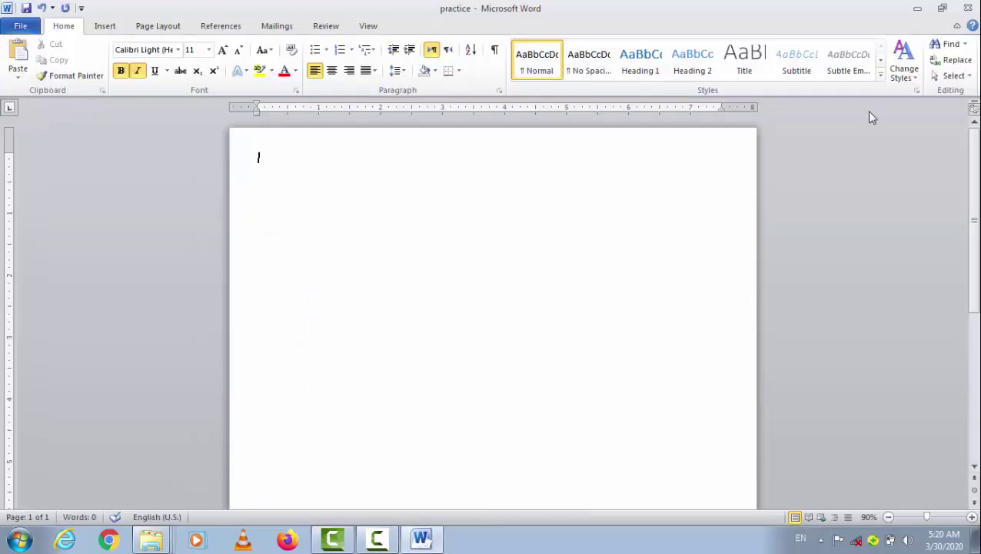
- Save the document and generate default sample paragraphs with =rand()
click(26, 9)
text(=)
text(rand)
text(())
key(Return)
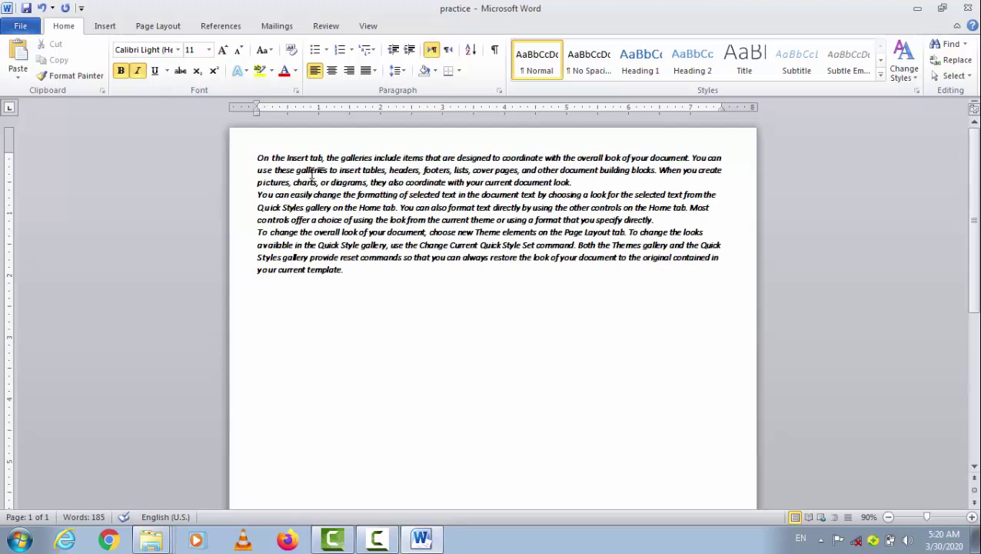
- Generate about eight pages of sample text with =rand(100)
text(=ra)
text(ns)
key(BackSpace)
text(d)
text(())
key(Left)
text(100)
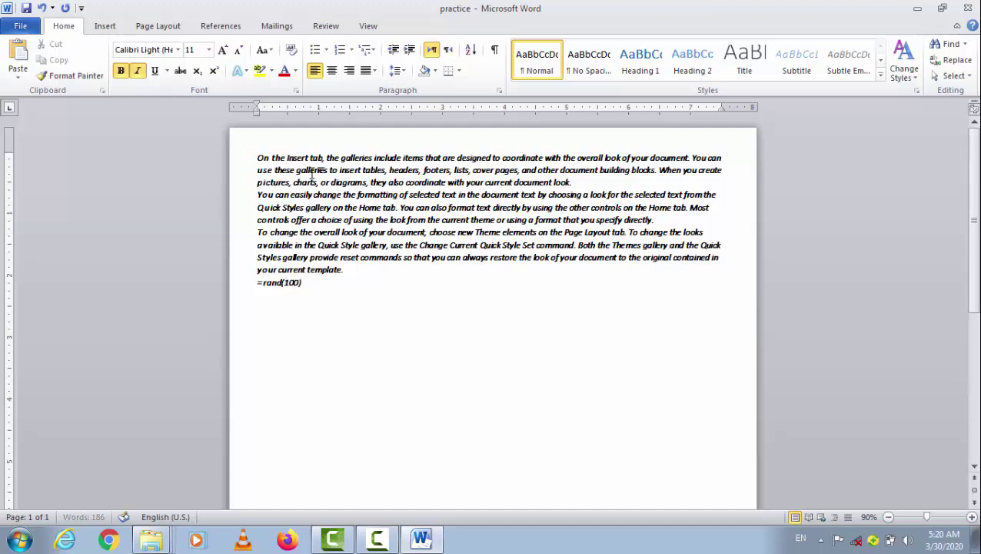
key(Right)
key(Return)
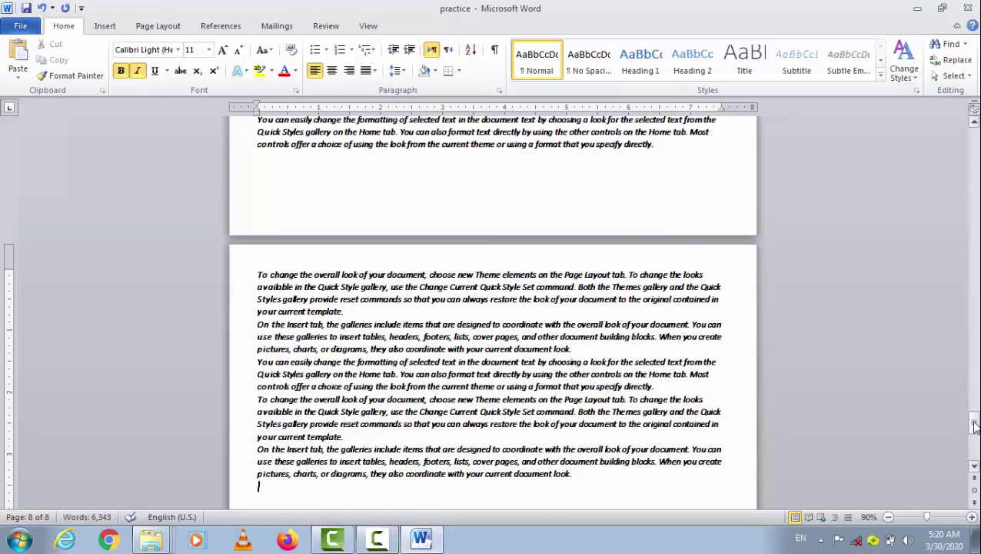
- Undo the =rand(100) text, expand =rand(2) instead, and select the two new paragraphs
drag(973, 423, 973, 129)
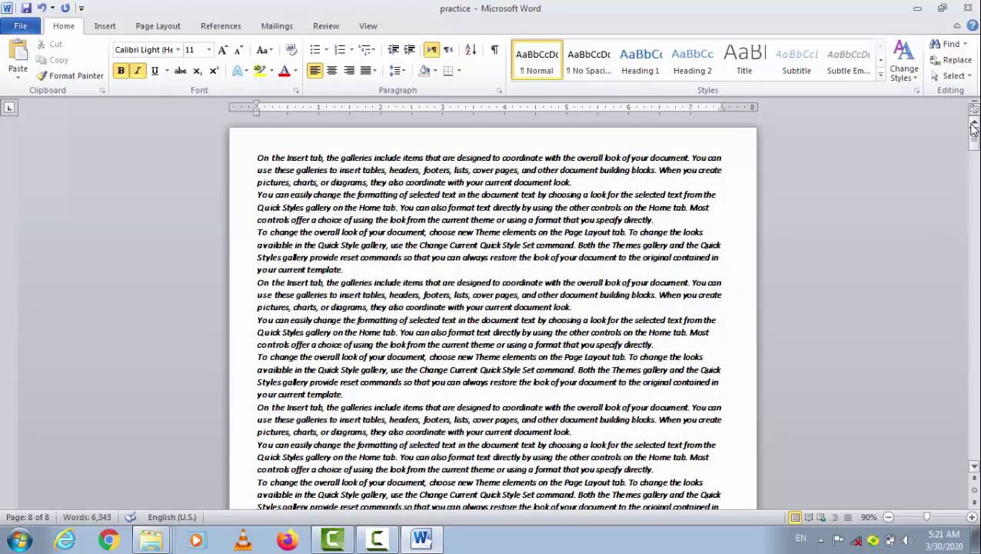
key(ctrl+z)
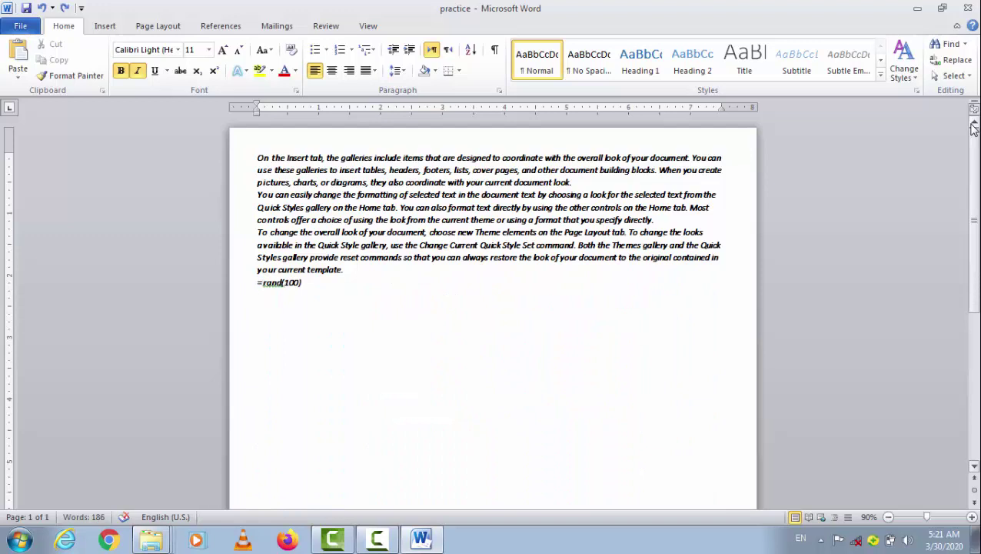
click(302, 287)
key(BackSpace)
key(BackSpace)
key(BackSpace)
text(0))
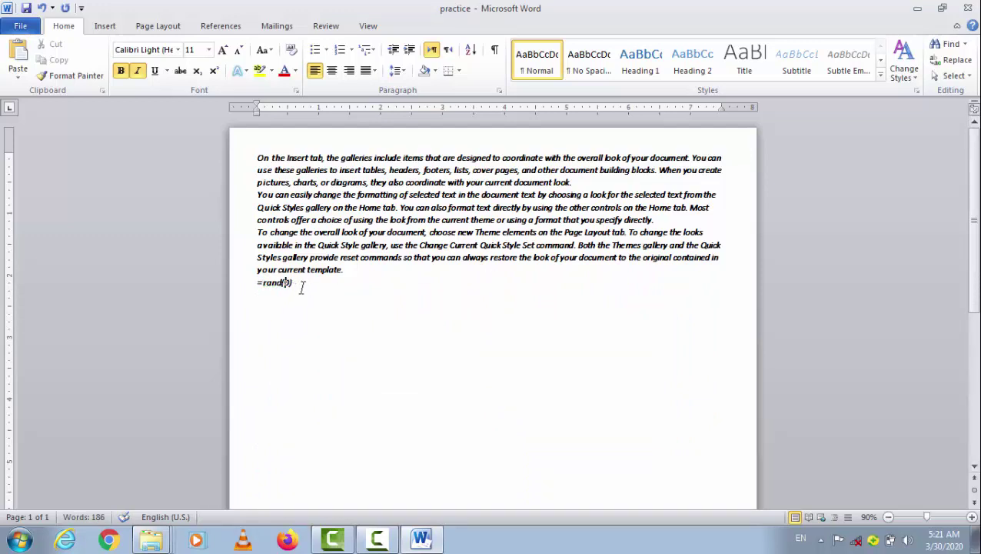
key(BackSpace)
key(BackSpace)
text(2)
text())
key(Return)
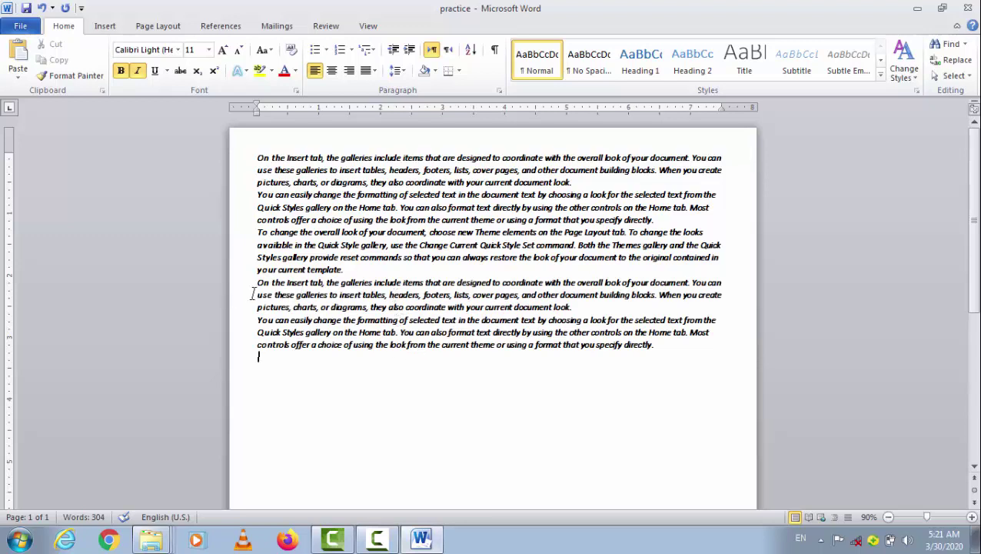
drag(257, 284, 672, 348)
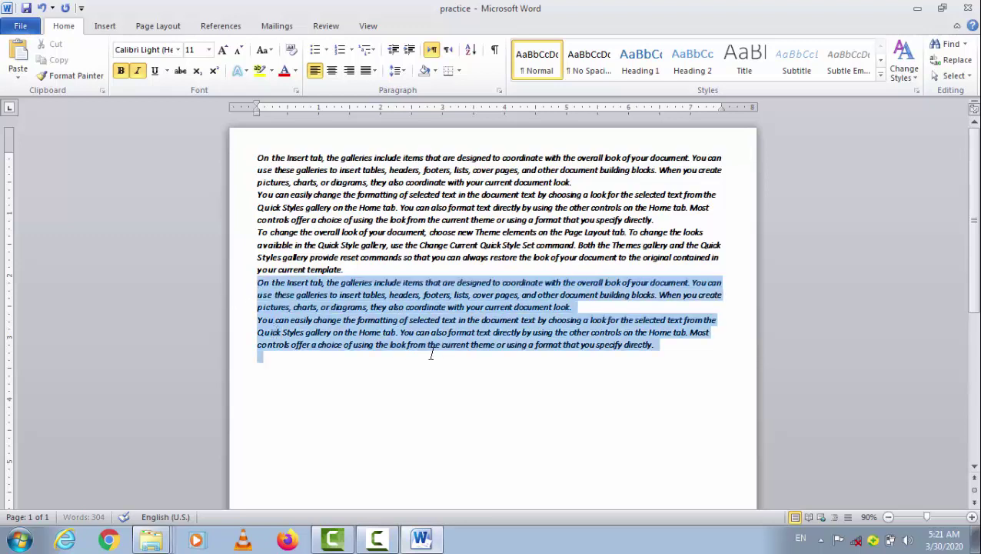
click(662, 362)
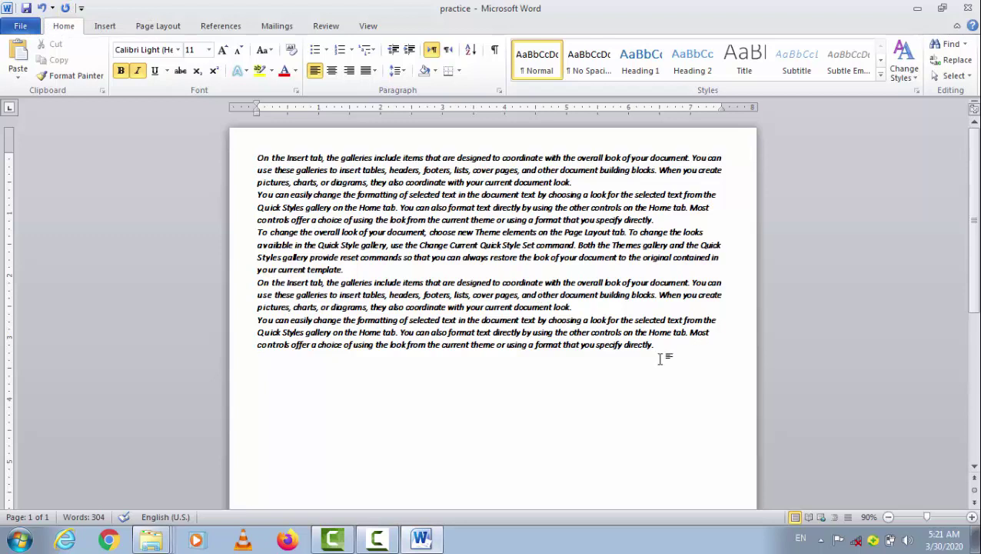
drag(653, 347, 261, 152)
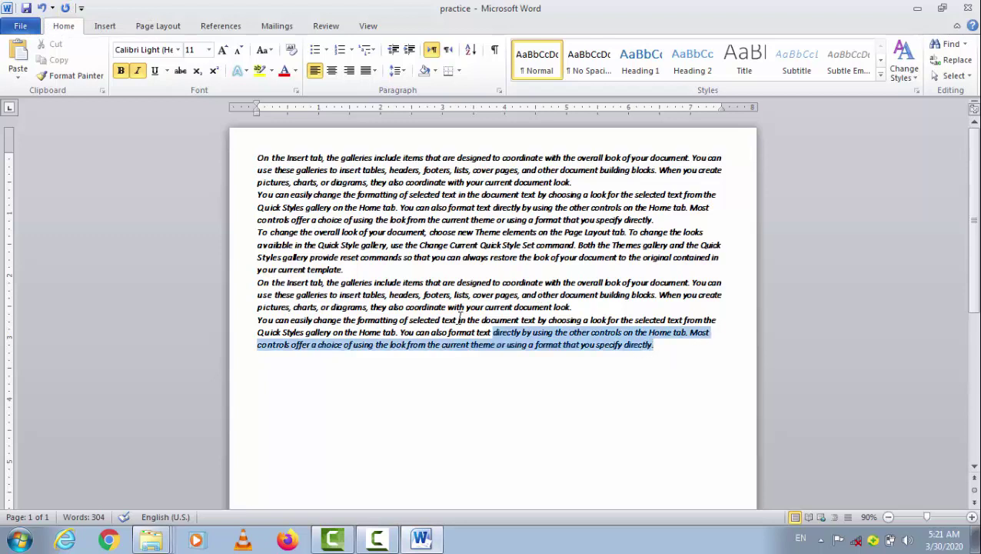
click(261, 158)
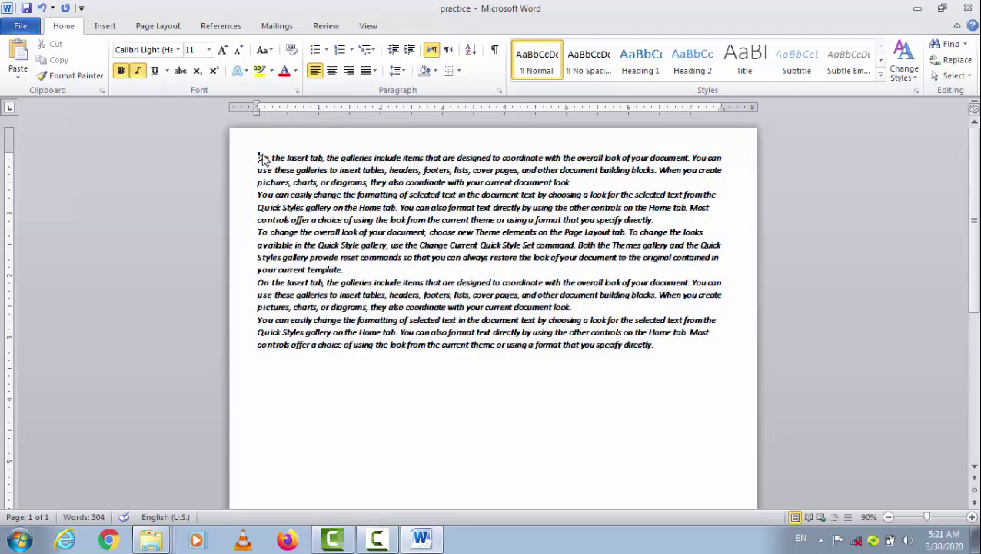
key(ctrl+a)
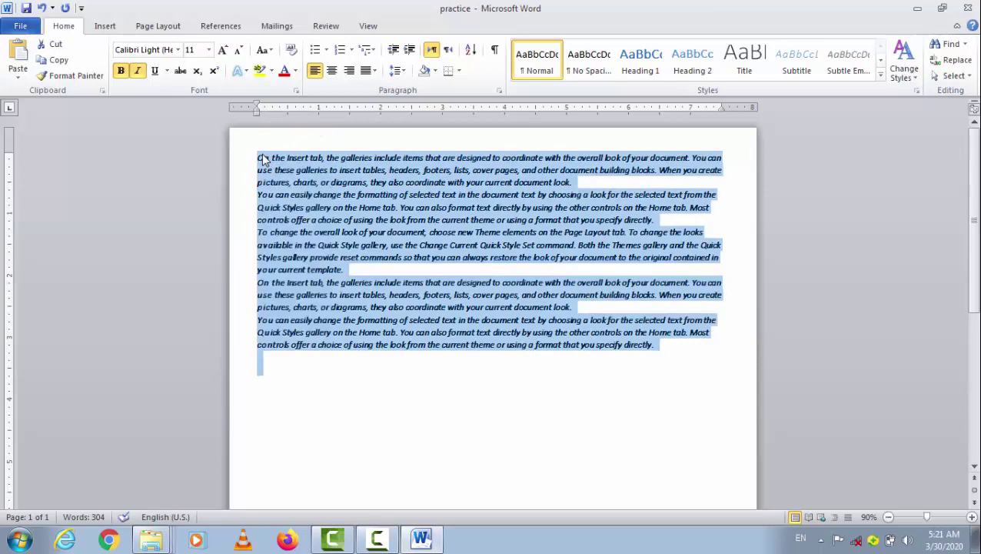
key(Delete)
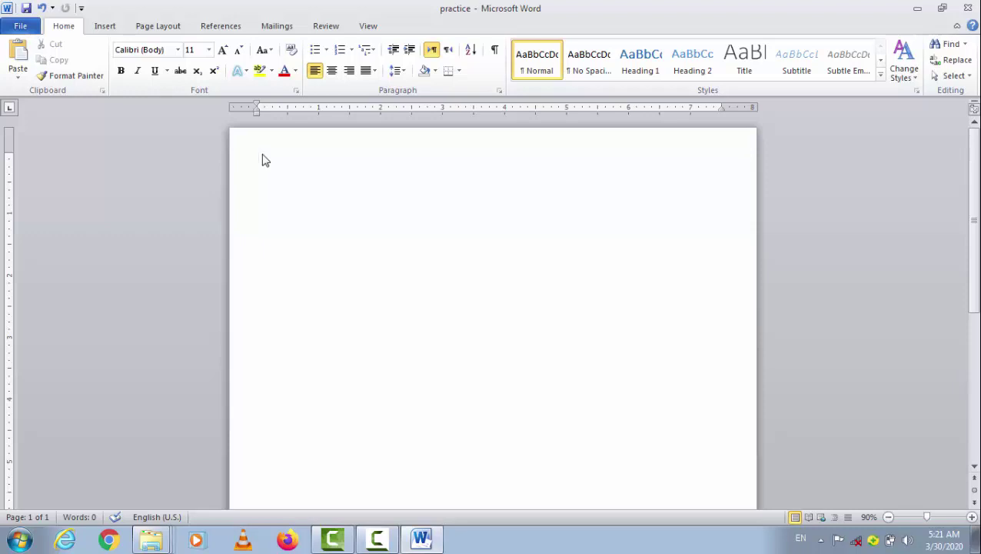
key(ctrl+z)
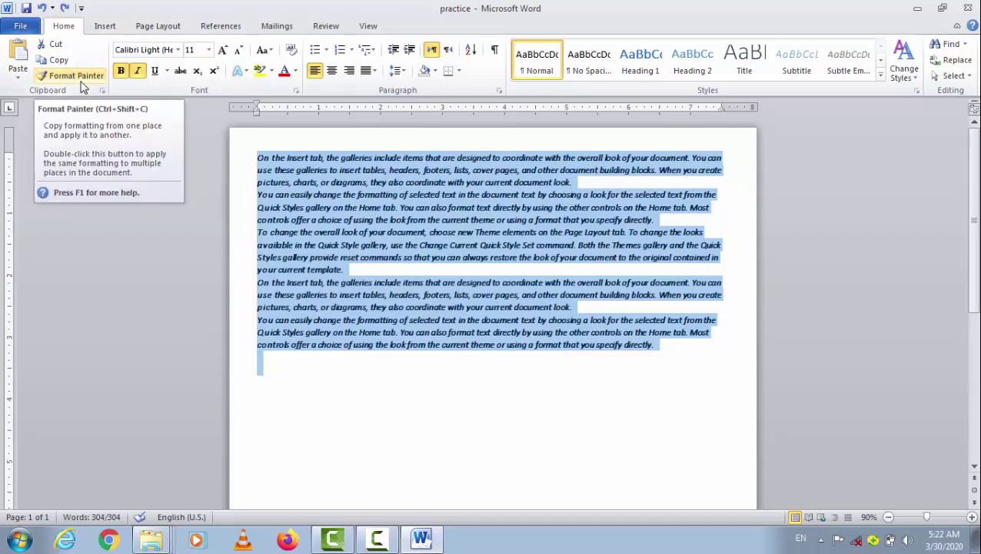
click(263, 131)
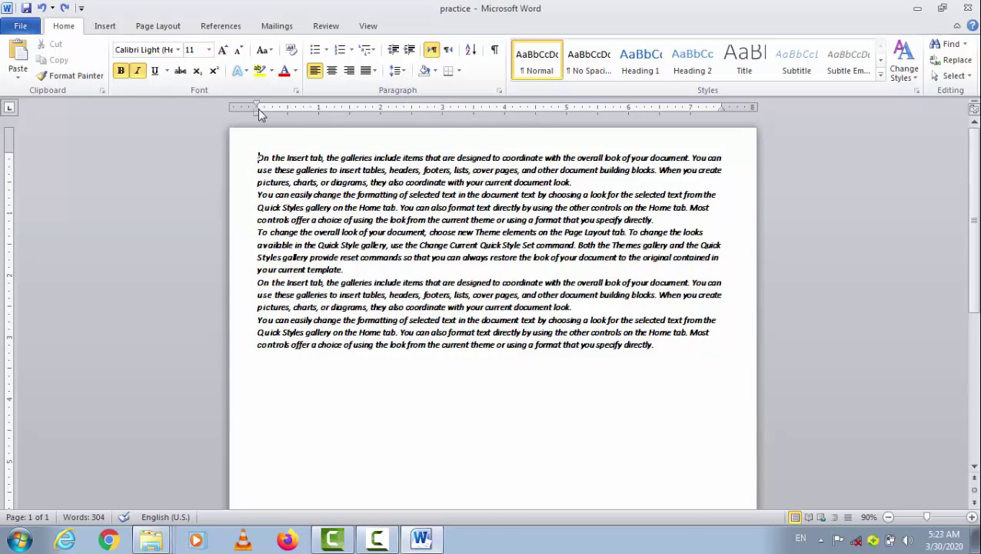
- Move paragraph one's hanging indent left and narrow the right indent of the other paragraphs
drag(258, 109, 246, 110)
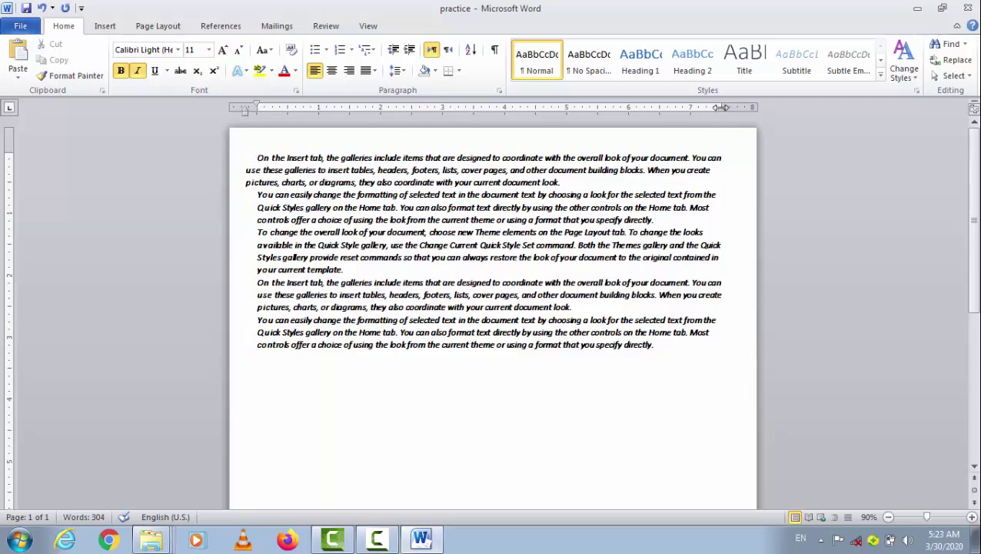
mouse_move(718, 110)
mouse_down()
mouse_move(653, 109)
mouse_move(732, 113)
mouse_up()
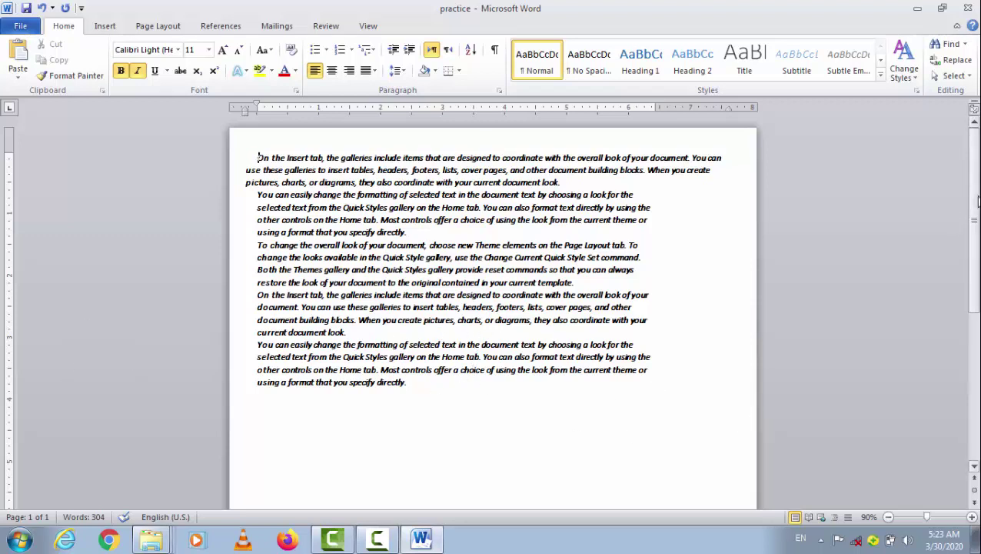
scroll(975, 283, down, 3)
scroll(975, 283, up, 3)
scroll(975, 283, down, 3)
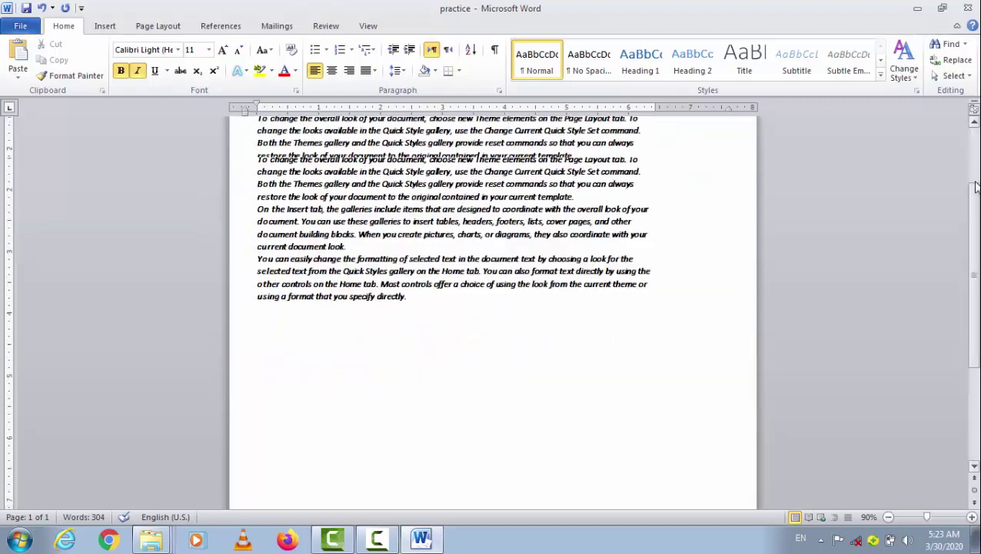
scroll(975, 283, up, 3)
scroll(975, 283, down, 3)
scroll(975, 283, up, 3)
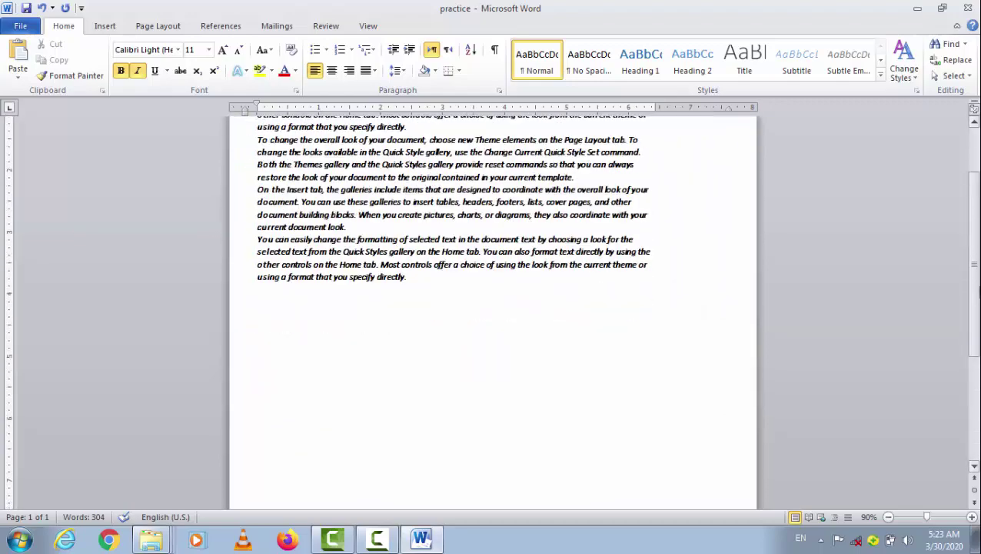
scroll(973, 192, up, 3)
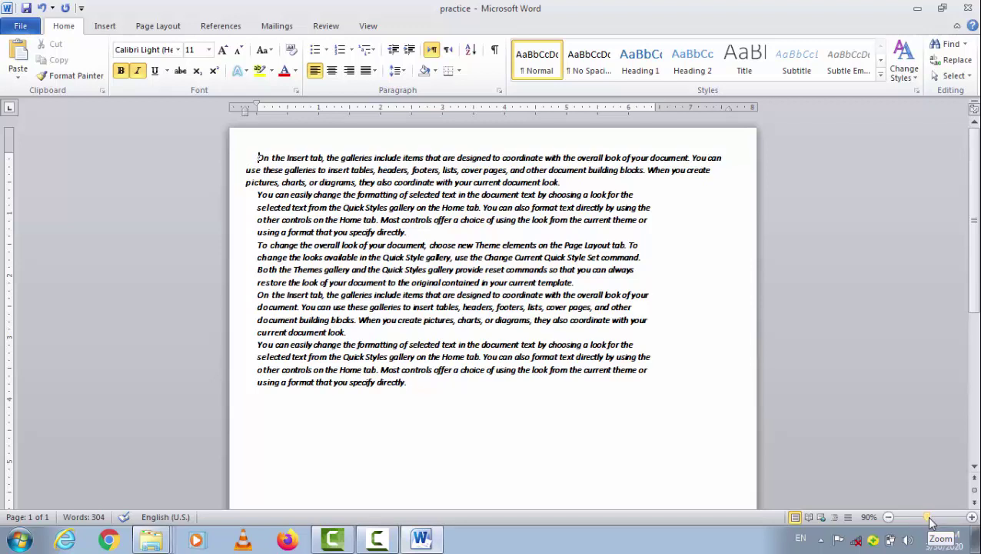
- Adjust the zoom, select from 'the Insert tab' to the end, and pick up its formatting with Format Painter
drag(930, 523, 932, 521)
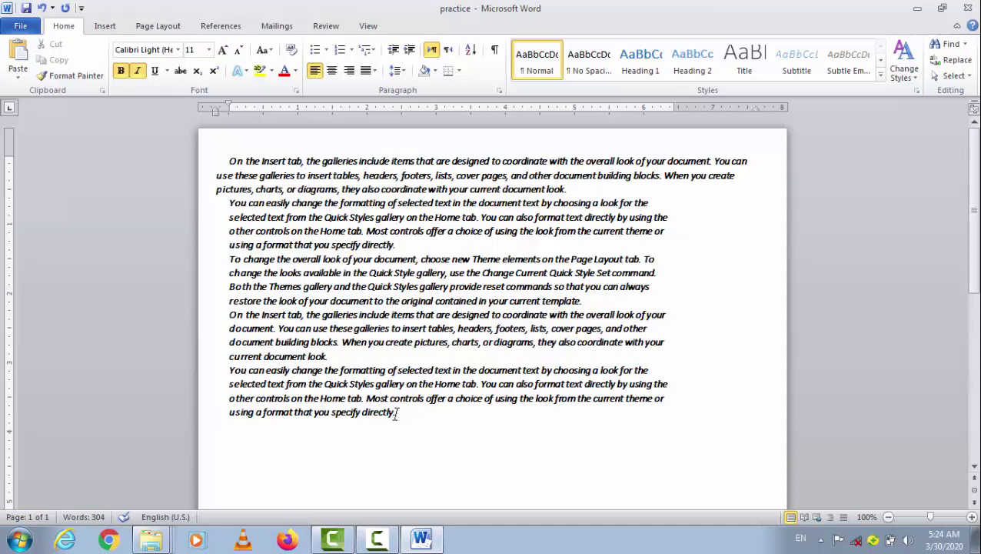
drag(395, 413, 246, 160)
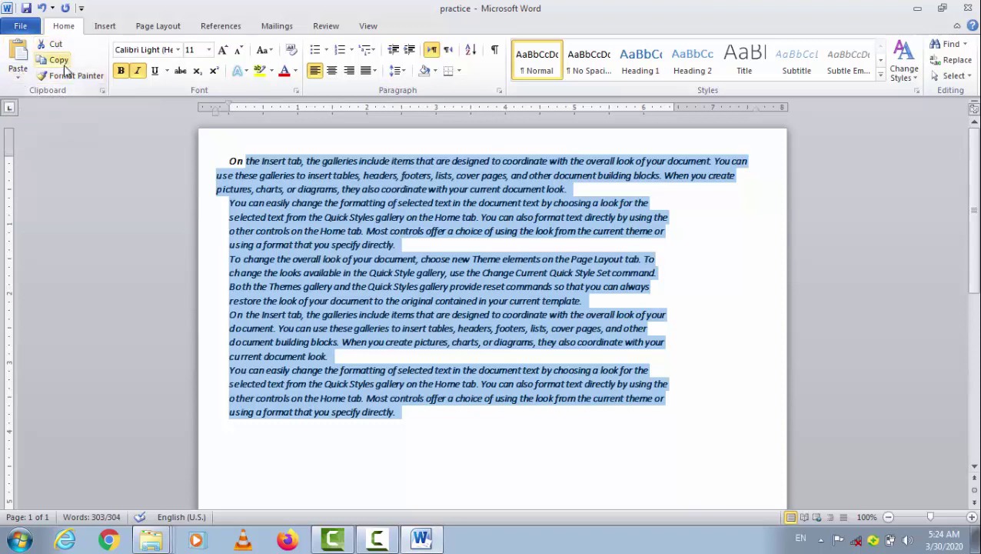
click(93, 83)
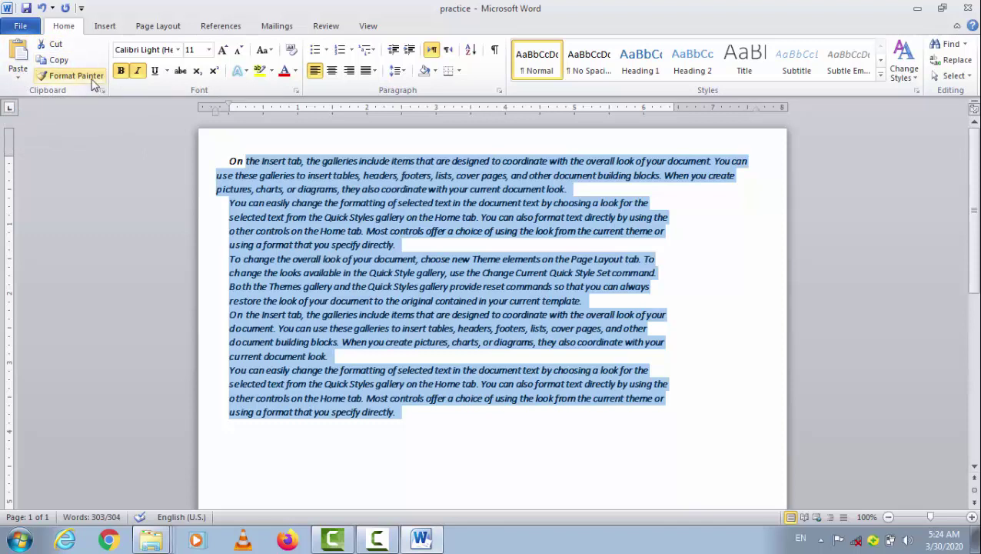
- Apply the painted formatting, then cut all text and paste it back with Keep Text Only
click(418, 251)
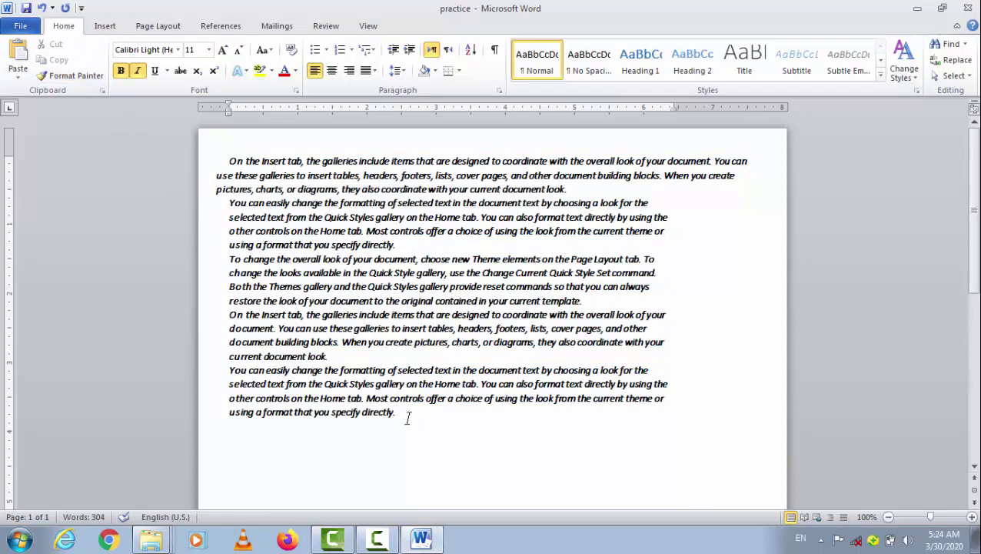
key(ctrl+a)
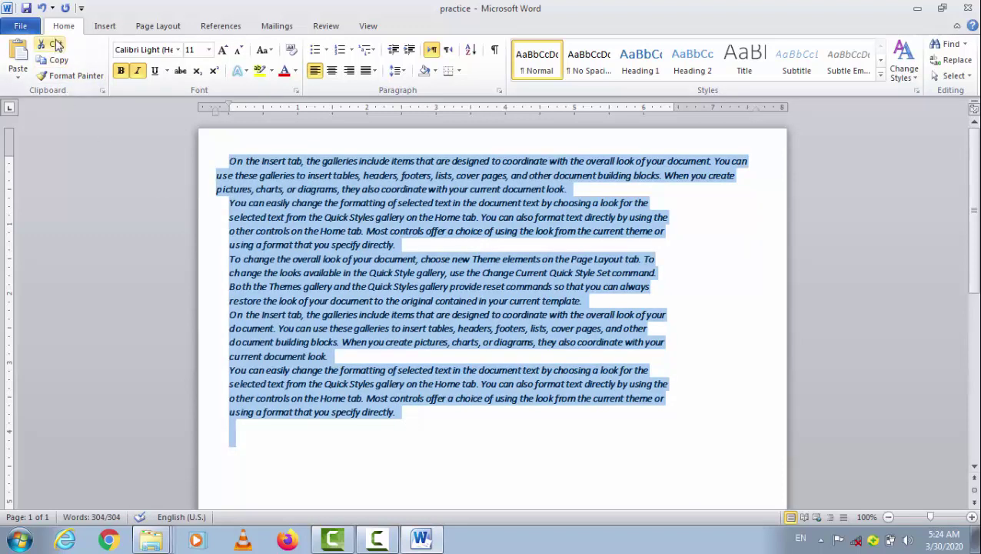
click(58, 48)
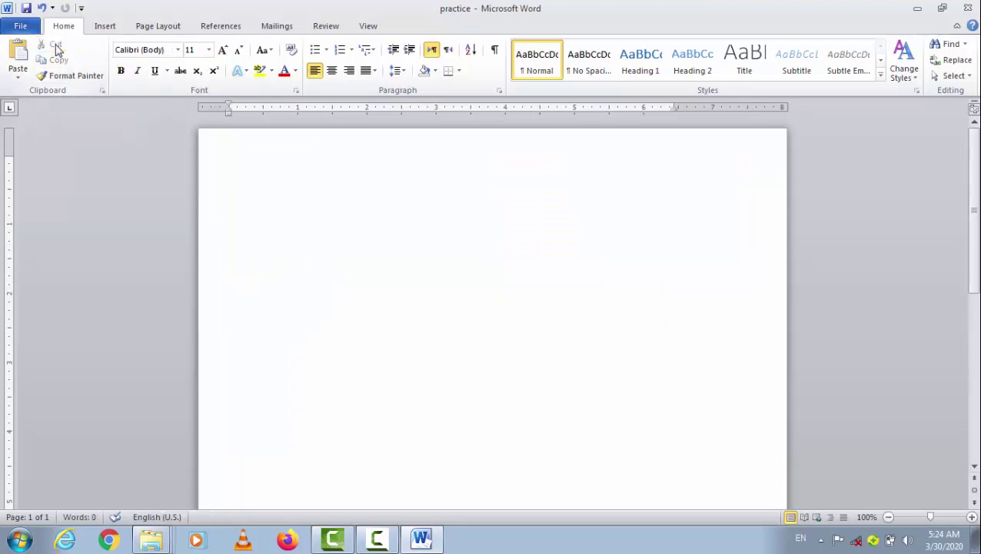
click(19, 73)
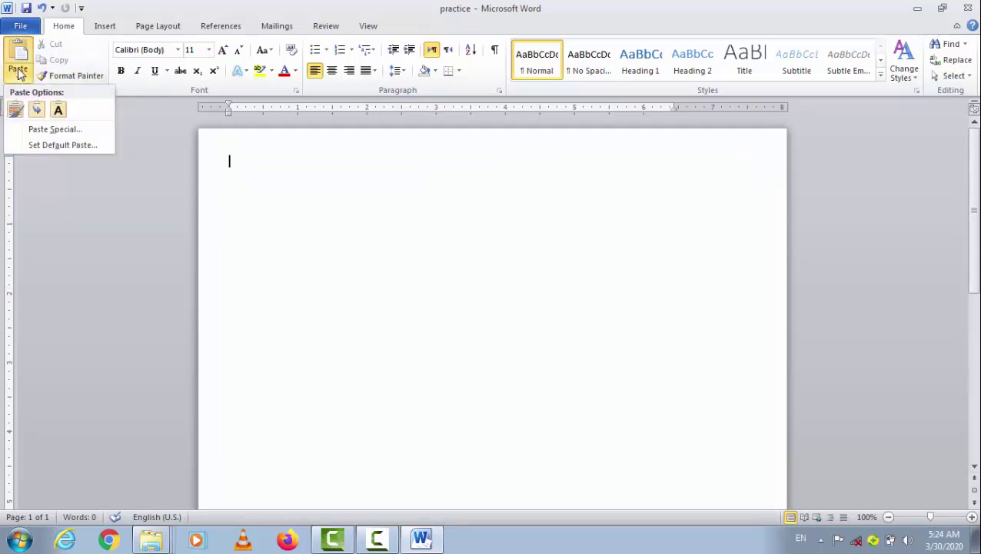
click(57, 110)
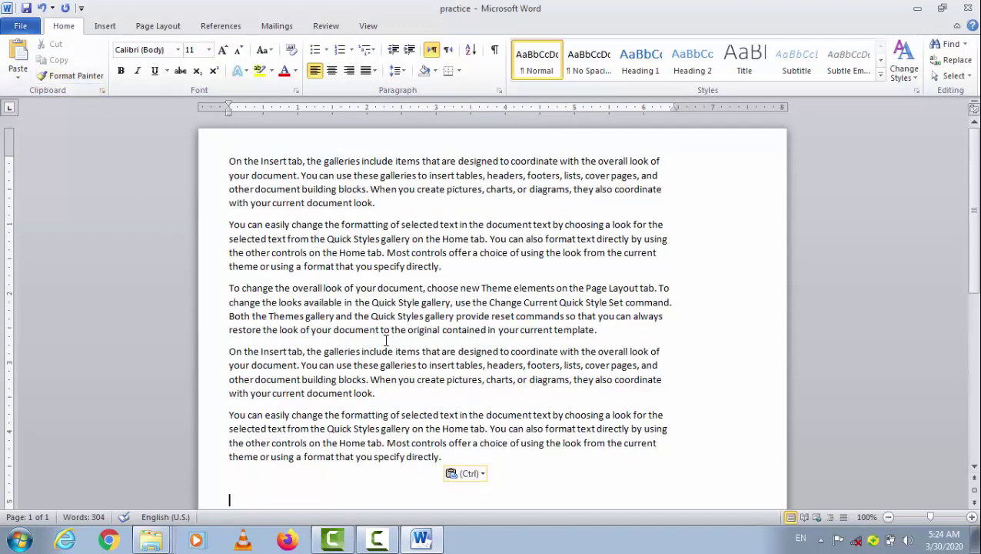
shift+click(229, 160)
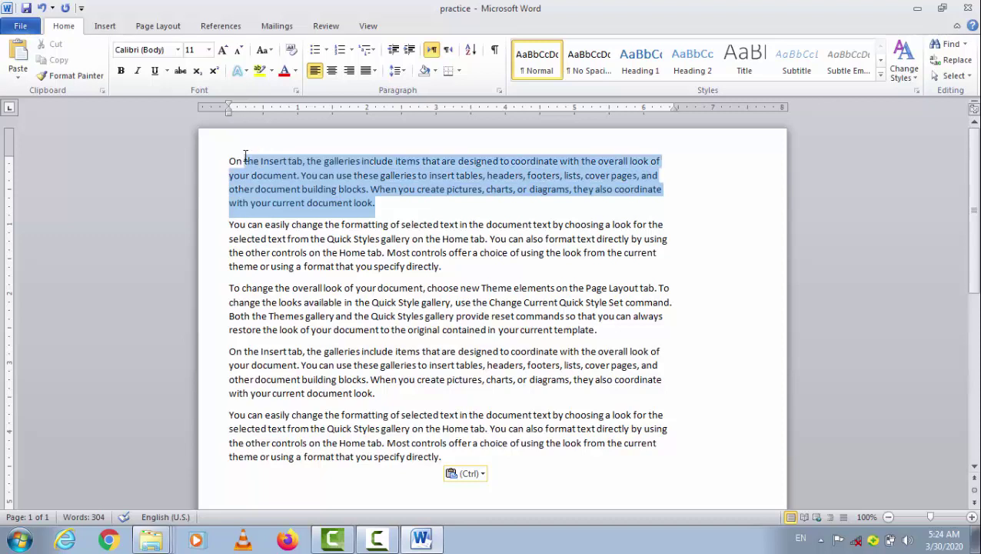
click(83, 78)
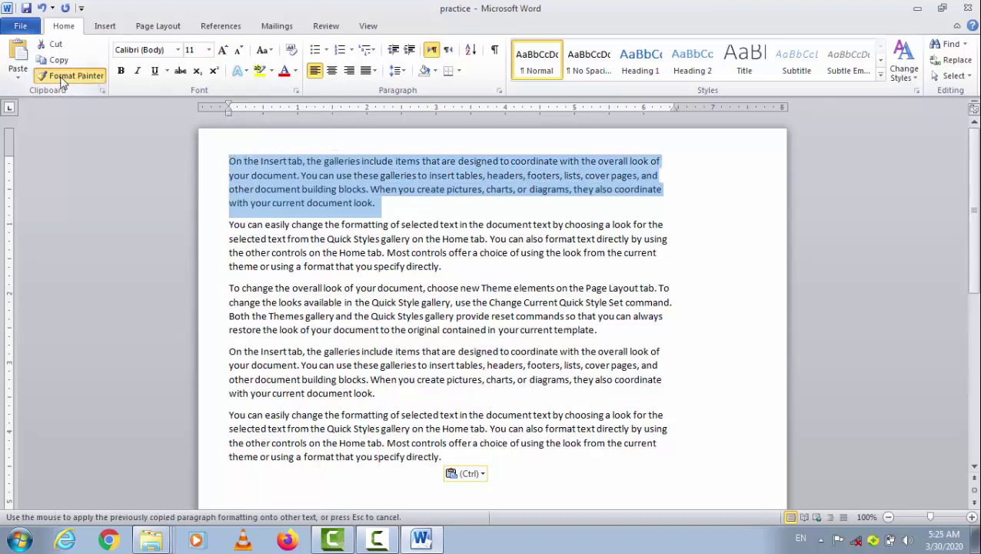
drag(400, 205, 234, 163)
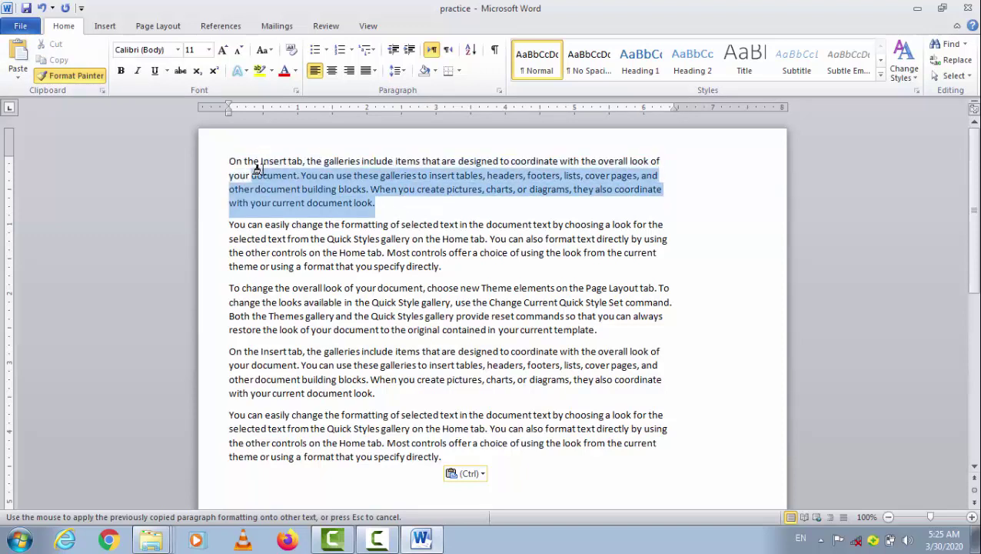
click(399, 240)
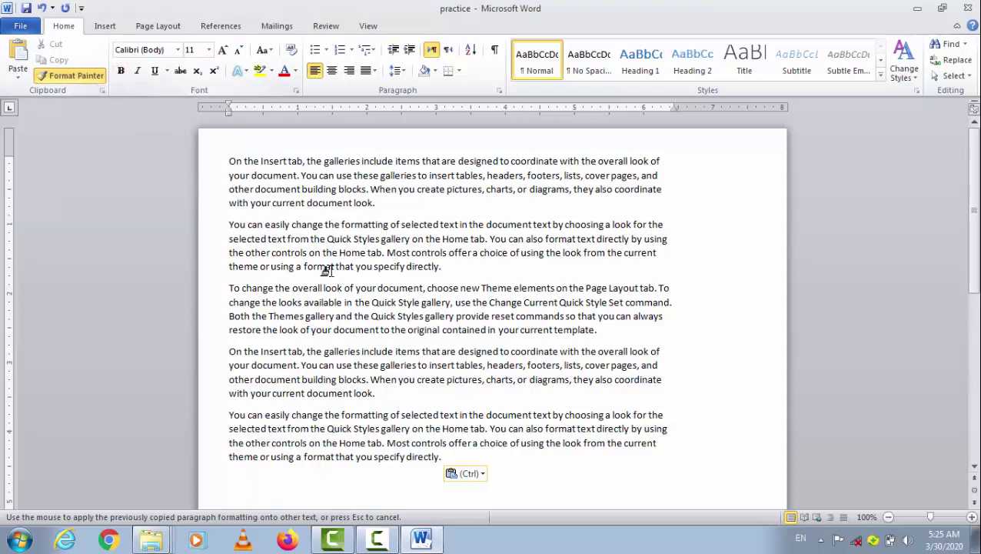
drag(375, 204, 232, 161)
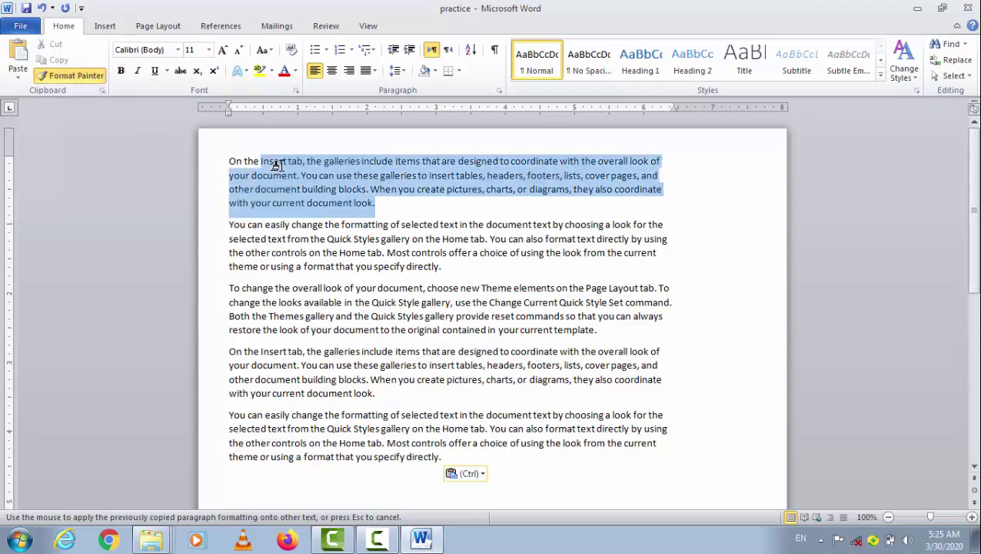
- Make the first paragraph bold with a dark blue font colour, then reselect it
click(120, 71)
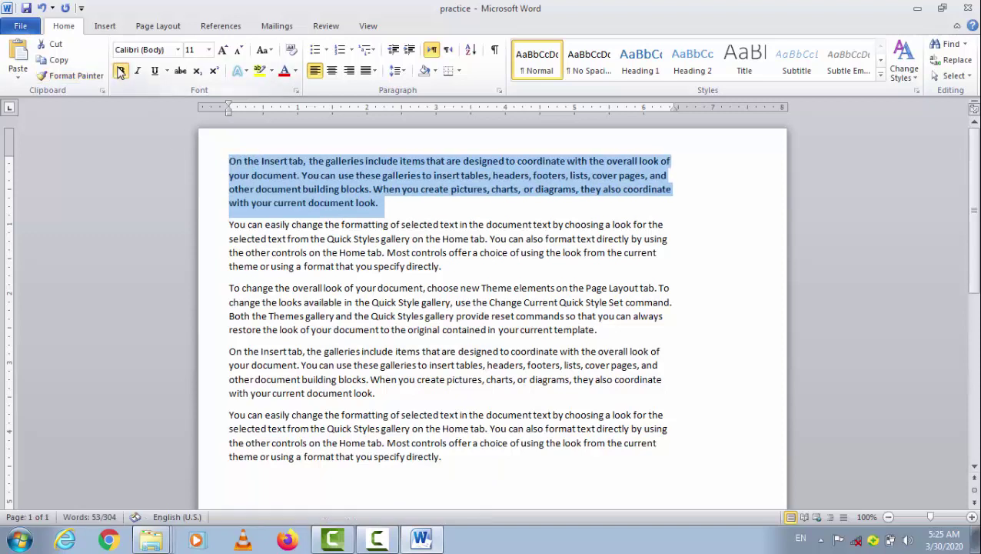
click(295, 70)
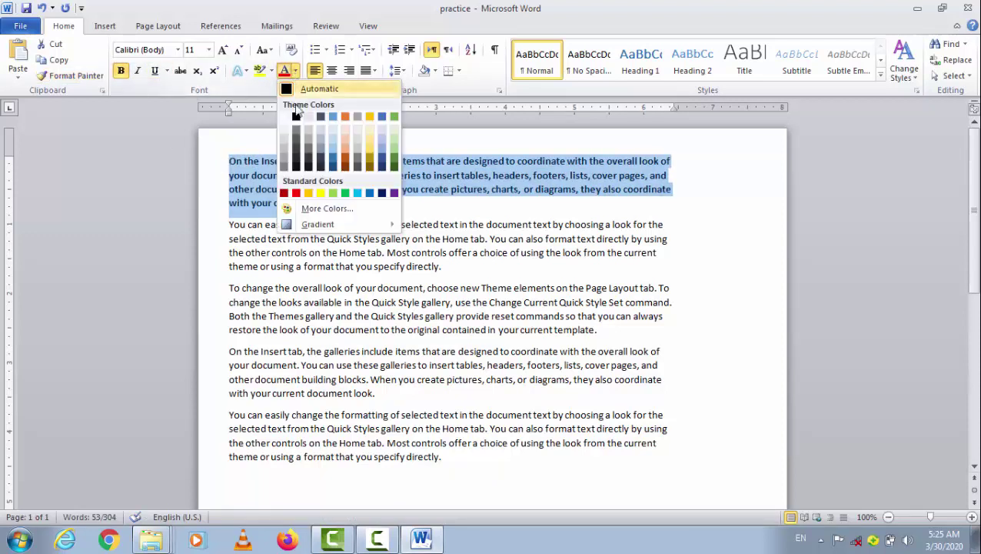
click(334, 167)
click(390, 205)
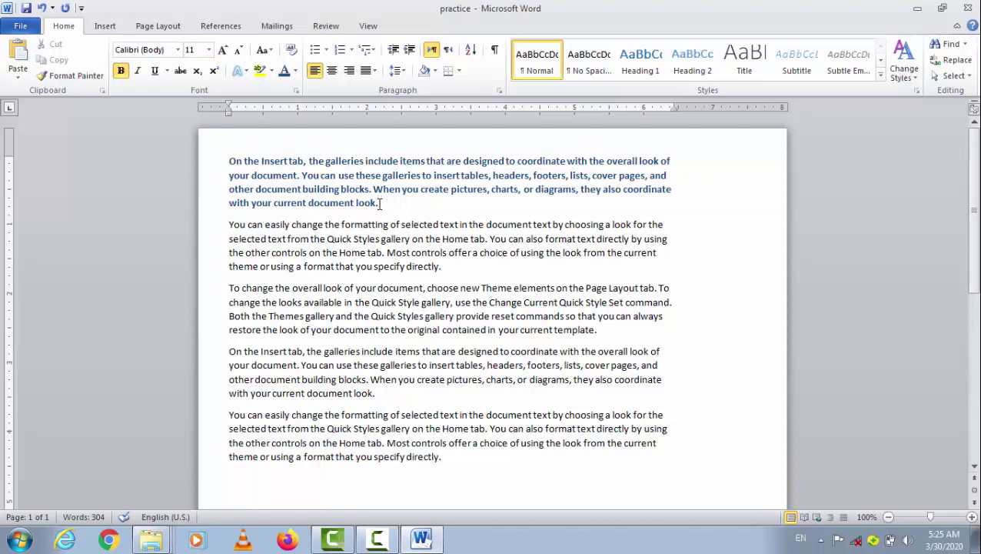
drag(380, 203, 238, 160)
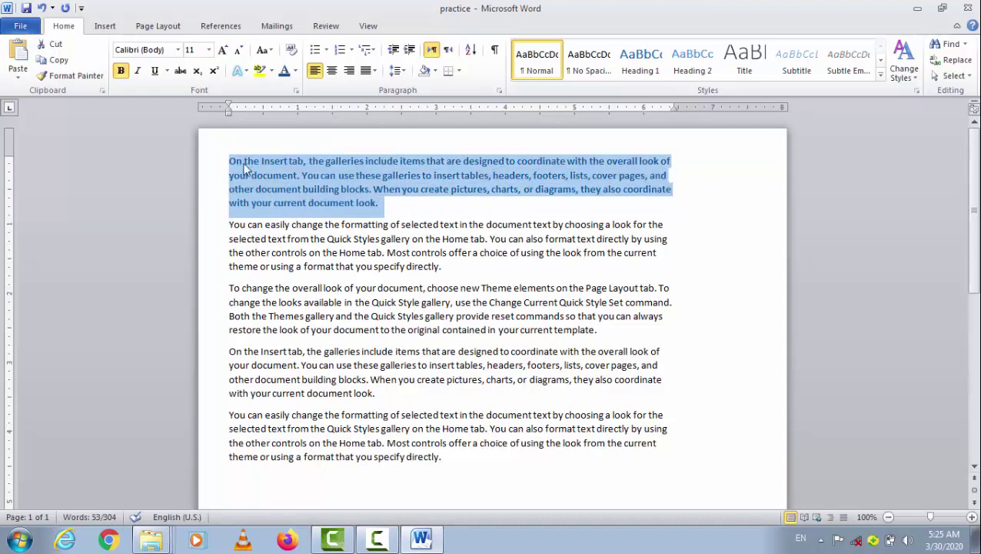
- Paste the bold blue paragraph on a new line at the document's end and select it
scroll(974, 200, down, 3)
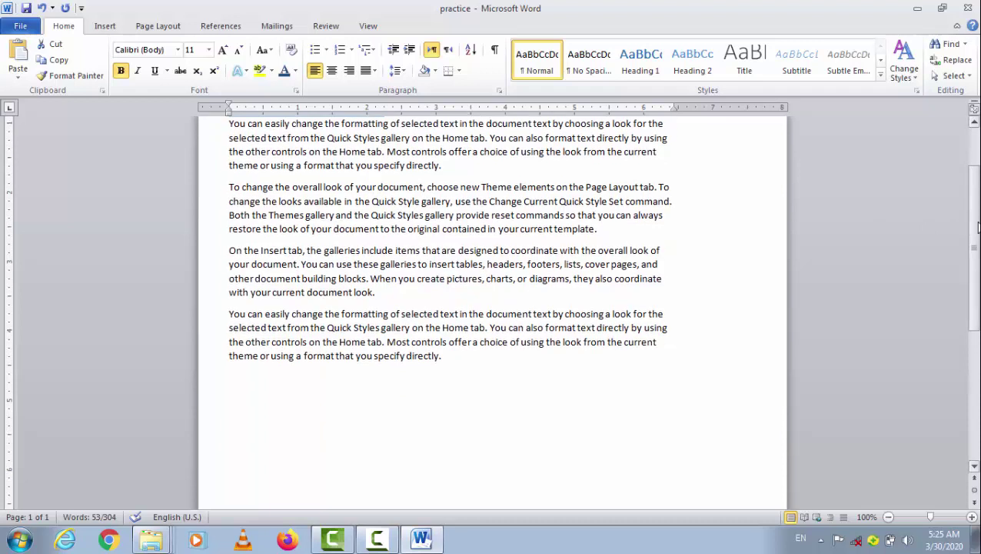
click(450, 365)
key(Return)
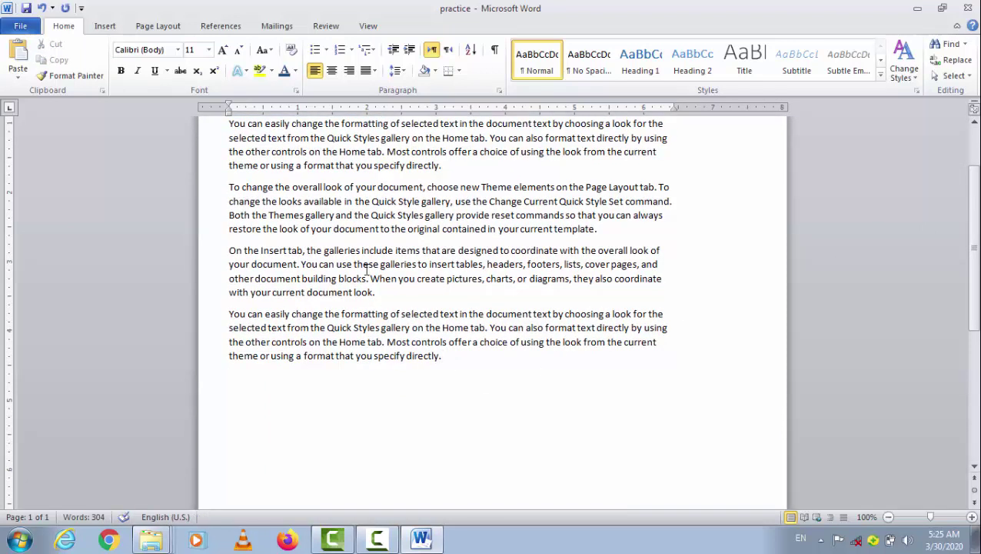
click(69, 76)
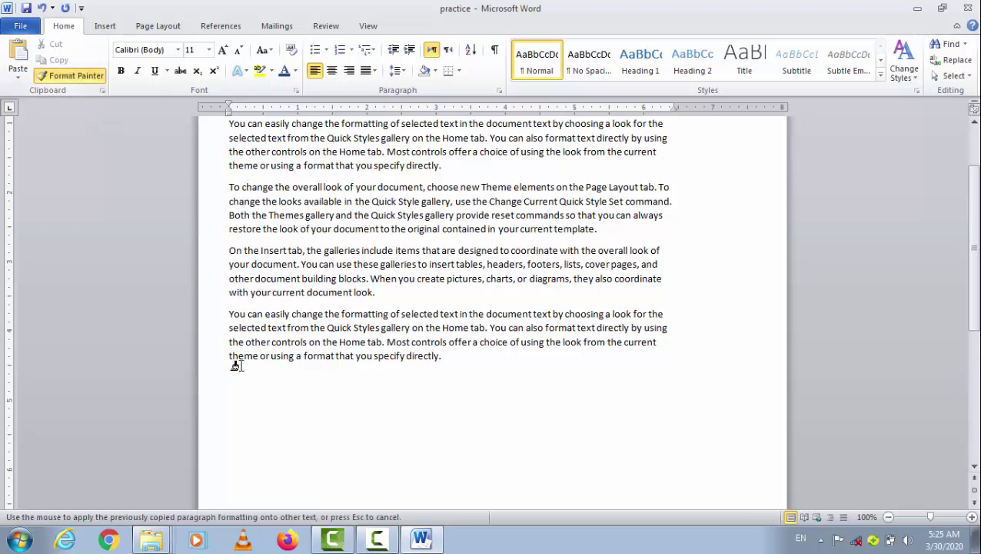
text(On the Insert tab, the galleries include items that are designed to coordinate with the overall look of your document. You can use these galleries to insert tables, headers, footers, lists, cover pages, and other document building blocks. When you create pictures, charts, or diagrams, they also coordinate with your current document look.)
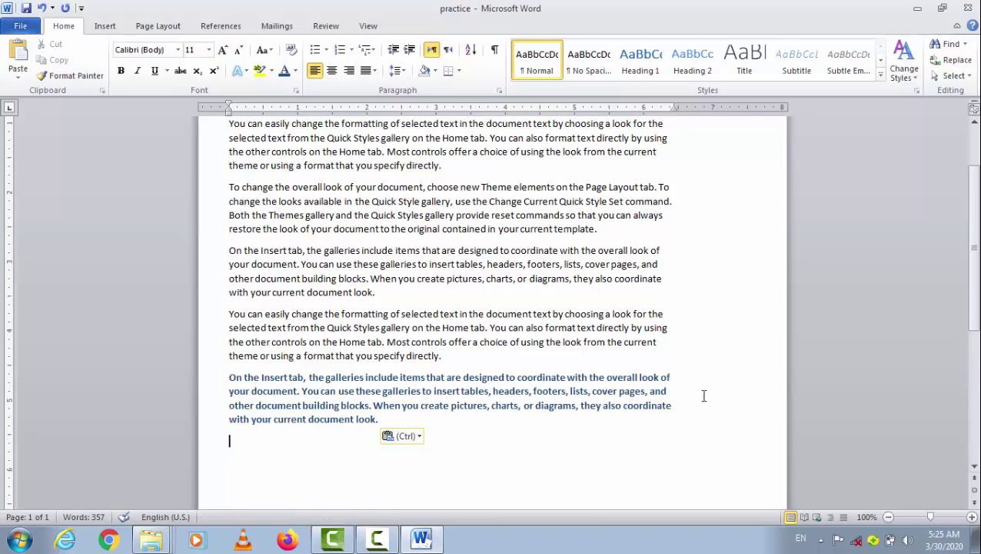
scroll(528, 374, up, 2)
scroll(528, 374, down, 5)
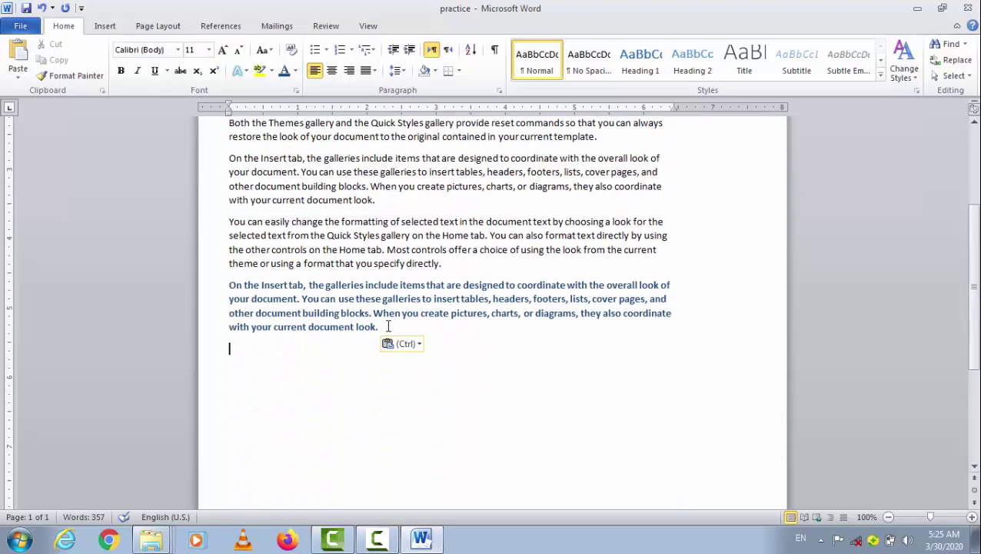
mouse_move(388, 326)
mouse_down()
mouse_move(231, 299)
mouse_move(229, 289)
mouse_up()
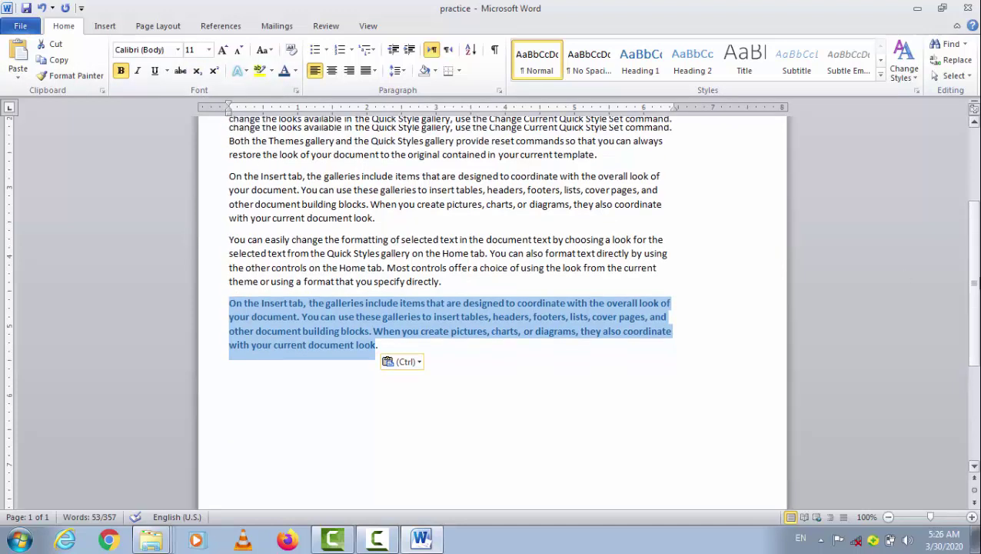
scroll(974, 230, up, 5)
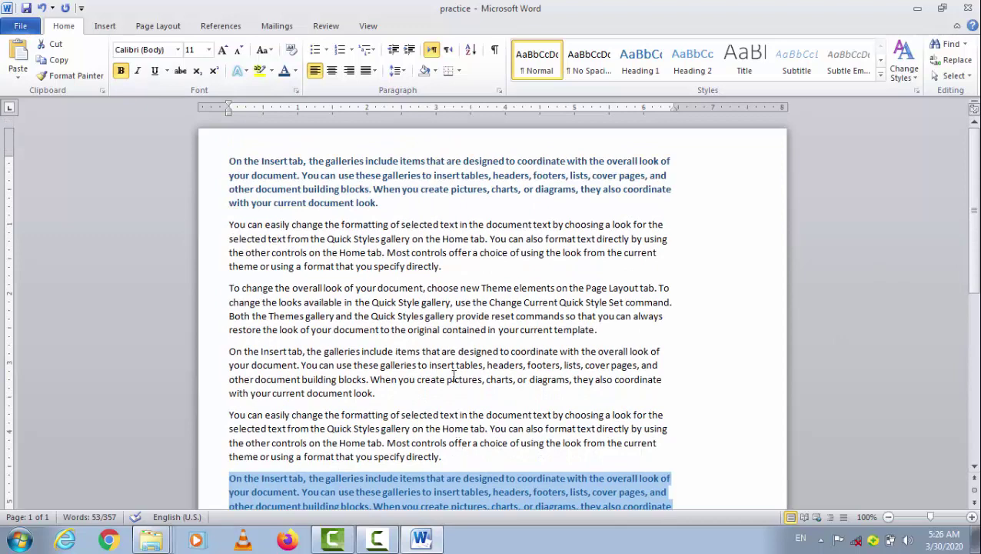
- Select all text, keep the font as Calibri (Body), and underline it
click(439, 355)
key(ctrl+a)
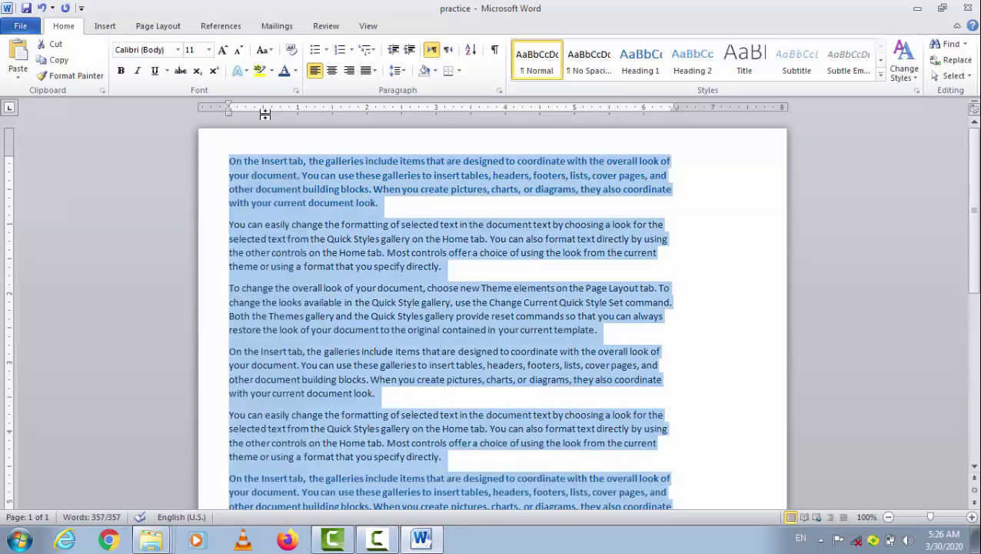
click(179, 50)
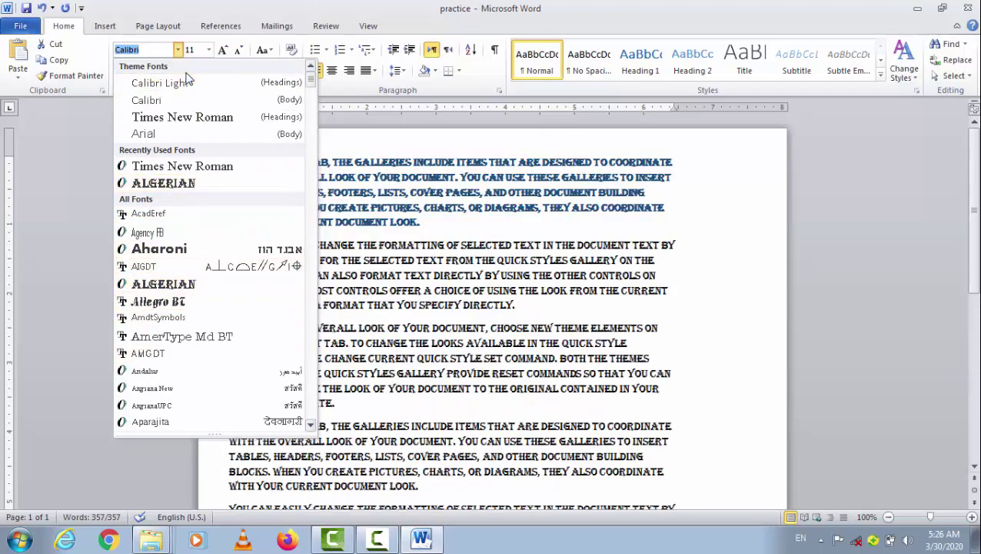
click(154, 100)
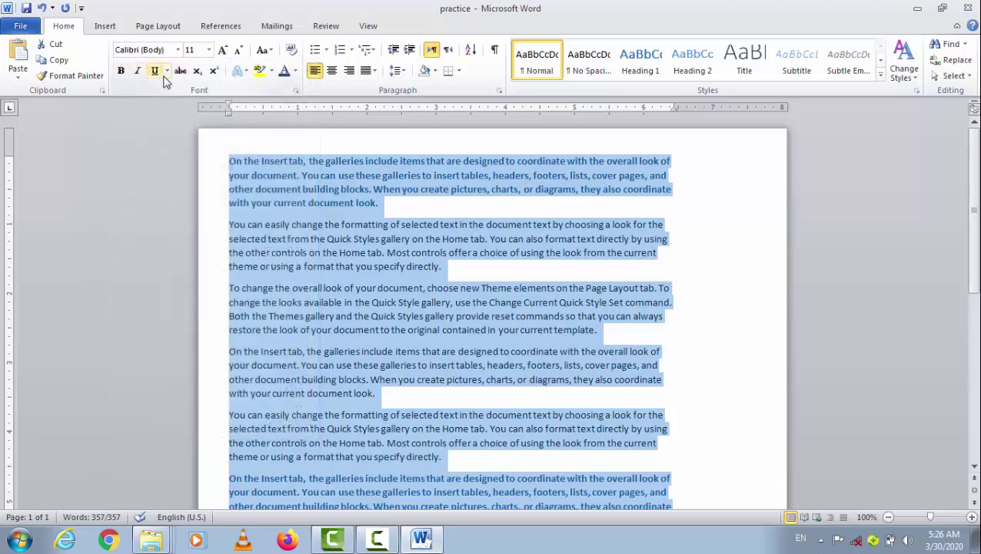
click(154, 70)
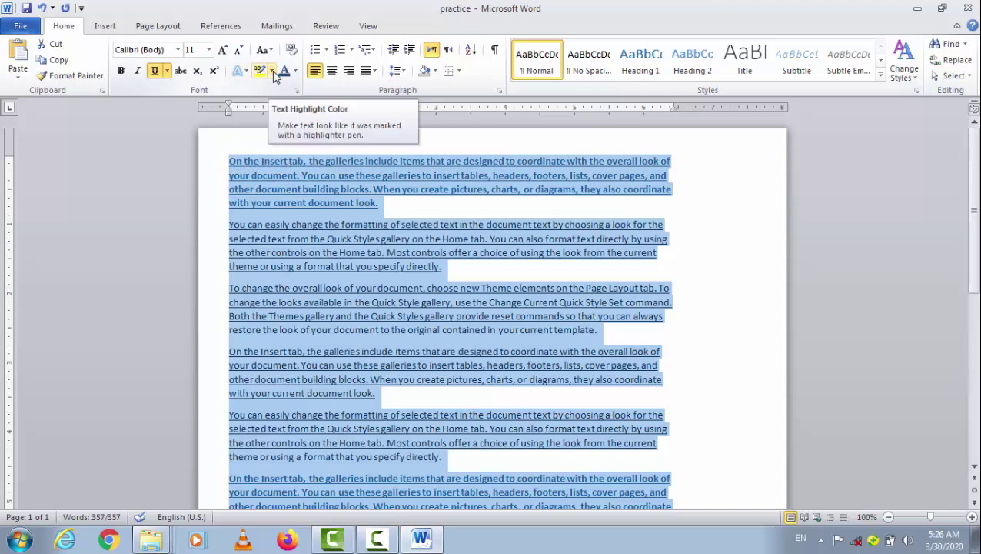
- Try center and right alignment, then justify all paragraphs
click(332, 71)
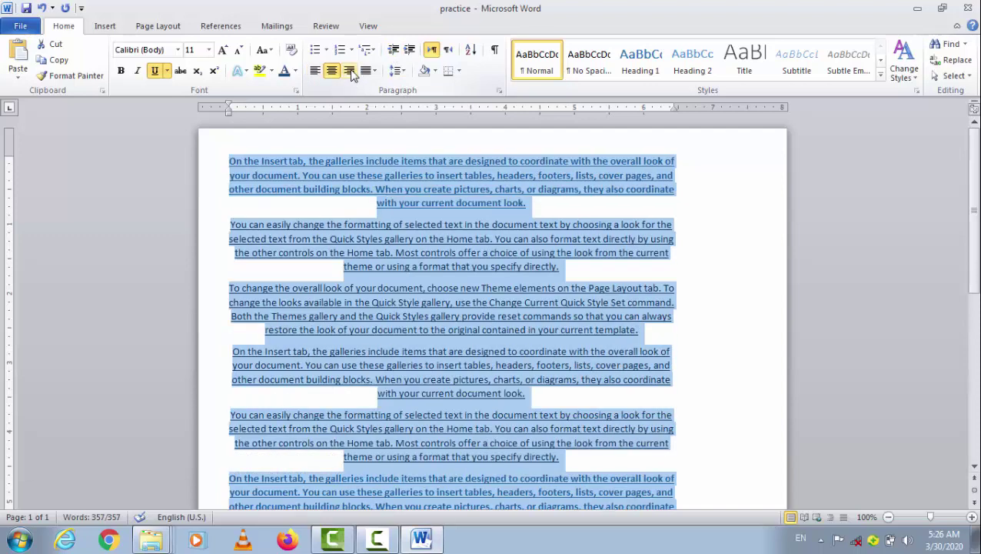
click(350, 72)
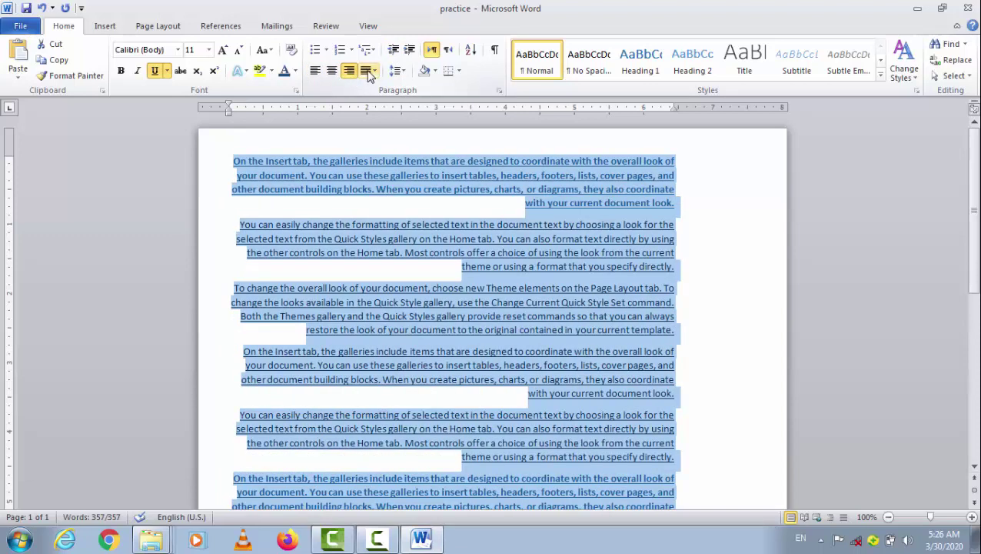
click(370, 72)
click(388, 87)
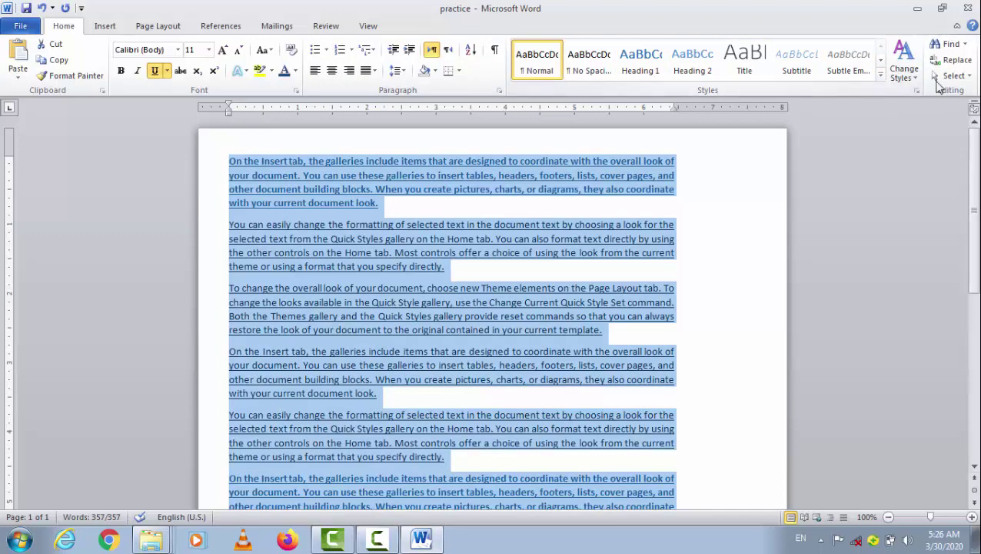
click(909, 77)
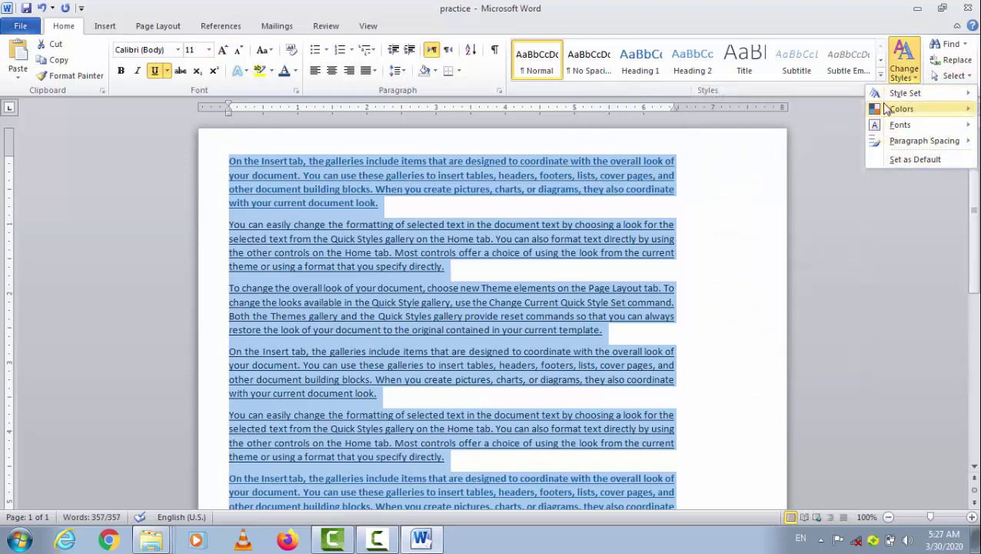
click(887, 218)
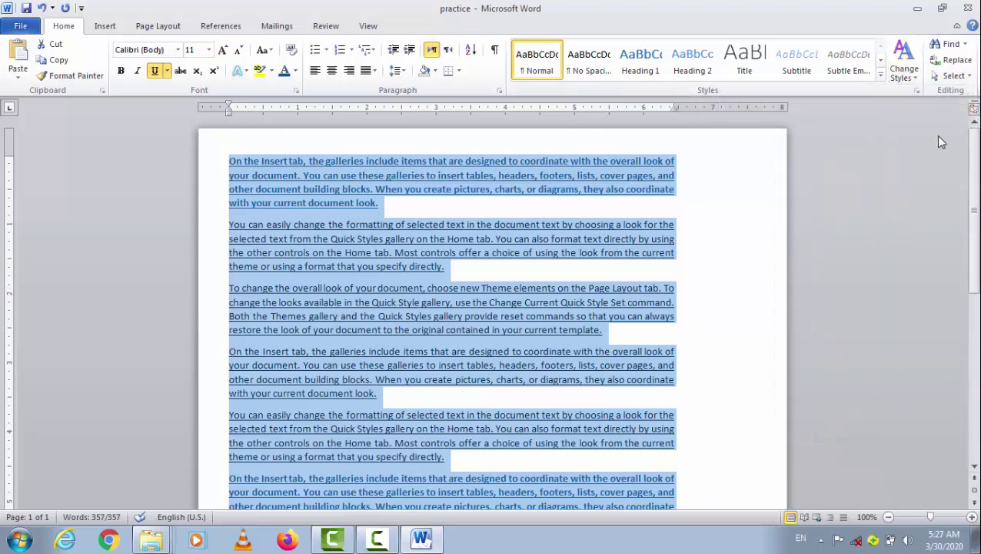
click(923, 152)
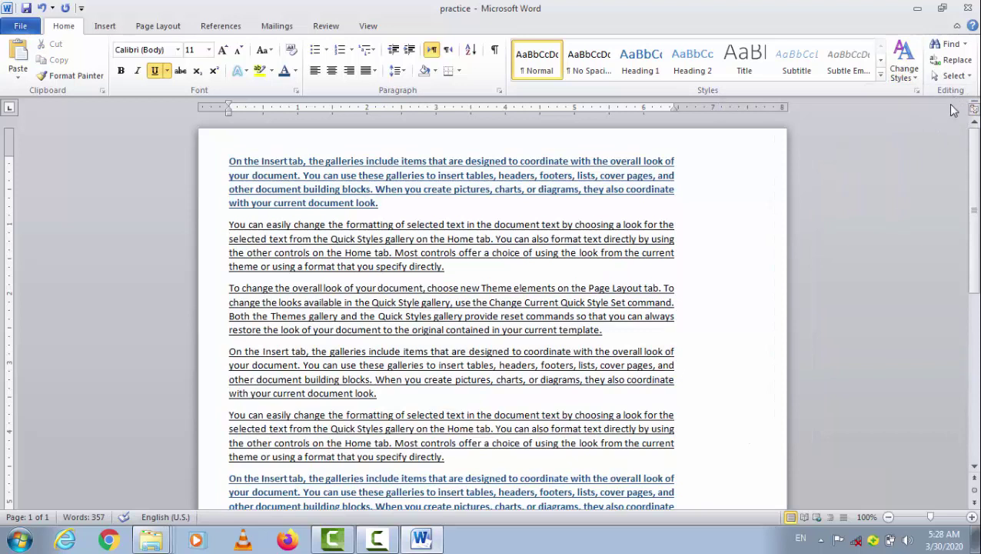